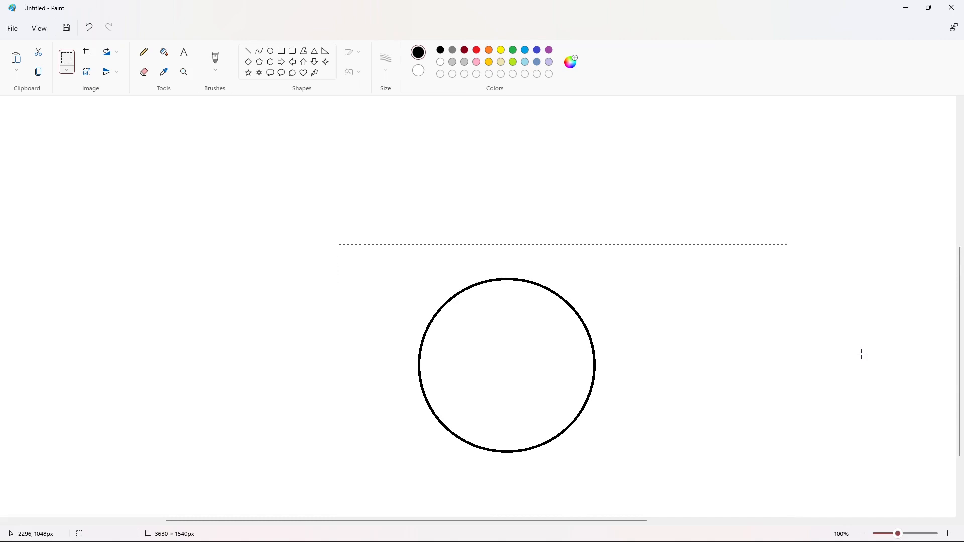
Copy the lower outlined circle and place a duplicate near the canvas's lower-left corner
{"action": "left_click", "coordinate": [841, 448]}
{"action": "scroll", "coordinate": [841, 448], "scroll_direction": "down", "scroll_amount": 3}
{"action": "left_click_drag", "start_coordinate": [284, 149], "coordinate": [693, 418]}
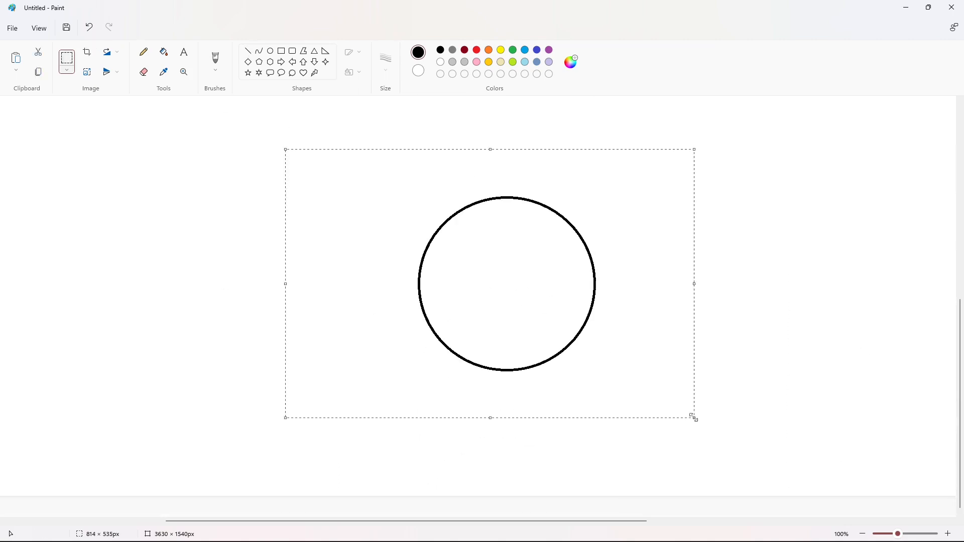
{"action": "key", "text": "ctrl+c"}
{"action": "left_click", "coordinate": [178, 353]}
{"action": "left_click_drag", "start_coordinate": [330, 521], "coordinate": [172, 521]}
{"action": "key", "text": "ctrl+v"}
{"action": "left_click_drag", "start_coordinate": [212, 259], "coordinate": [169, 371]}
{"action": "left_click_drag", "start_coordinate": [322, 522], "coordinate": [536, 521]}
{"action": "scroll", "coordinate": [608, 489], "scroll_direction": "up", "scroll_amount": 3}
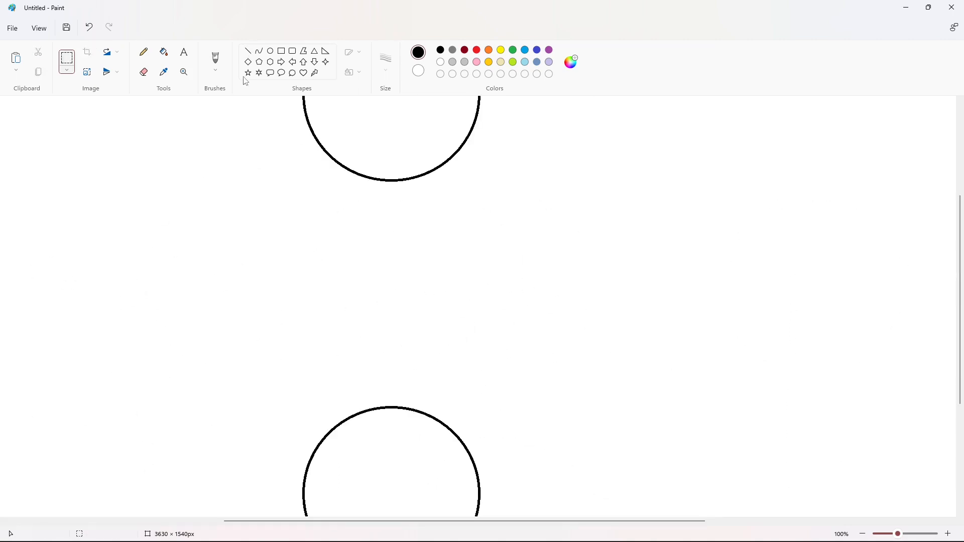
Join the upper and lower circles with vertical lines along both sides and fill the resulting pill shape black
{"action": "scroll", "coordinate": [333, 158], "scroll_direction": "up", "scroll_amount": 1}
{"action": "left_click_drag", "start_coordinate": [307, 99], "coordinate": [304, 500]}
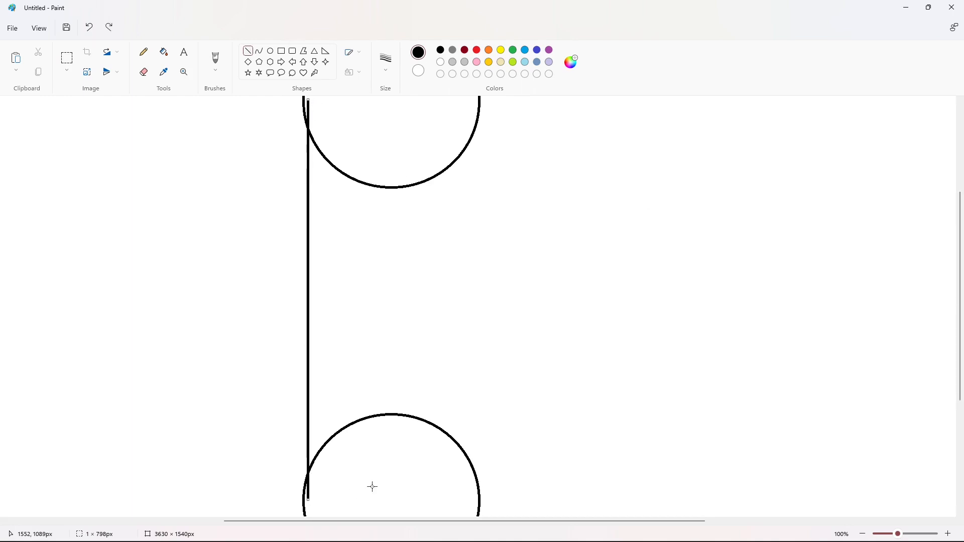
{"action": "left_click_drag", "start_coordinate": [477, 189], "coordinate": [479, 510]}
{"action": "left_click", "coordinate": [862, 535]}
{"action": "left_click", "coordinate": [164, 52]}
{"action": "left_click", "coordinate": [422, 363]}
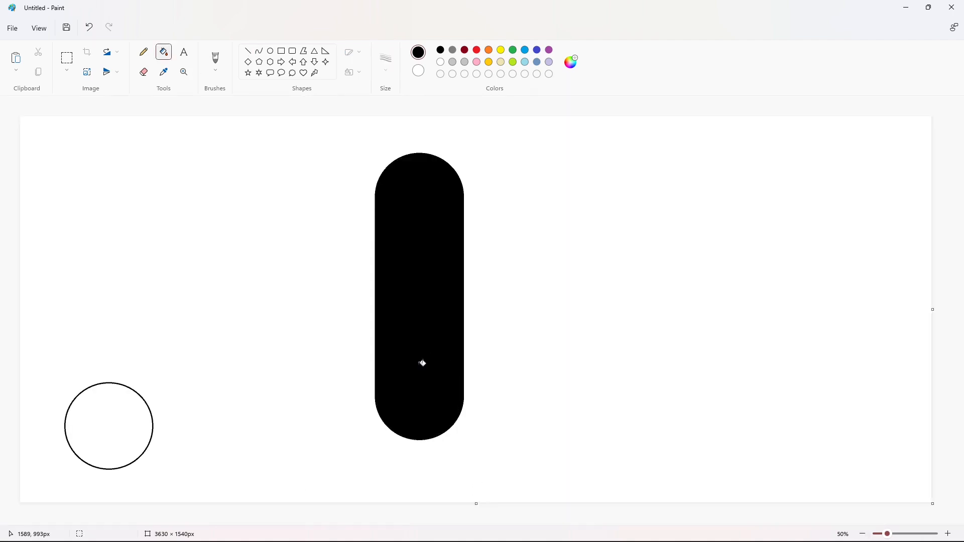
Copy the outlined circle in the canvas's lower-left corner
{"action": "left_click_drag", "start_coordinate": [54, 355], "coordinate": [211, 499]}
{"action": "key", "text": "ctrl+c"}
{"action": "key", "text": "ctrl+v"}
{"action": "mouse_move", "coordinate": [80, 193]}
{"action": "left_mouse_down"}
{"action": "mouse_move", "coordinate": [551, 255]}
{"action": "mouse_move", "coordinate": [560, 247]}
{"action": "left_mouse_up"}
{"action": "left_click", "coordinate": [248, 51]}
{"action": "left_click_drag", "start_coordinate": [535, 207], "coordinate": [463, 286]}
{"action": "left_click_drag", "start_coordinate": [430, 321], "coordinate": [431, 302]}
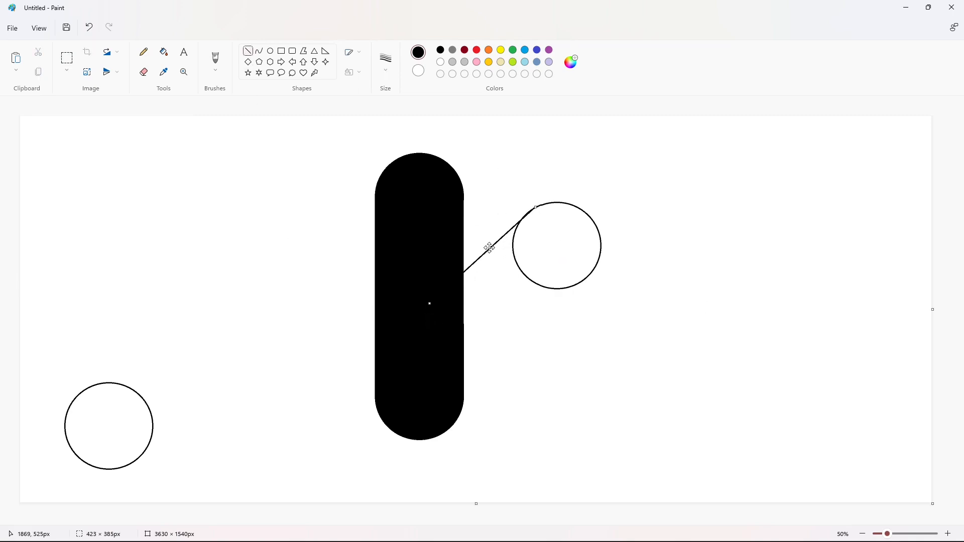
{"action": "key", "text": "ctrl+z"}
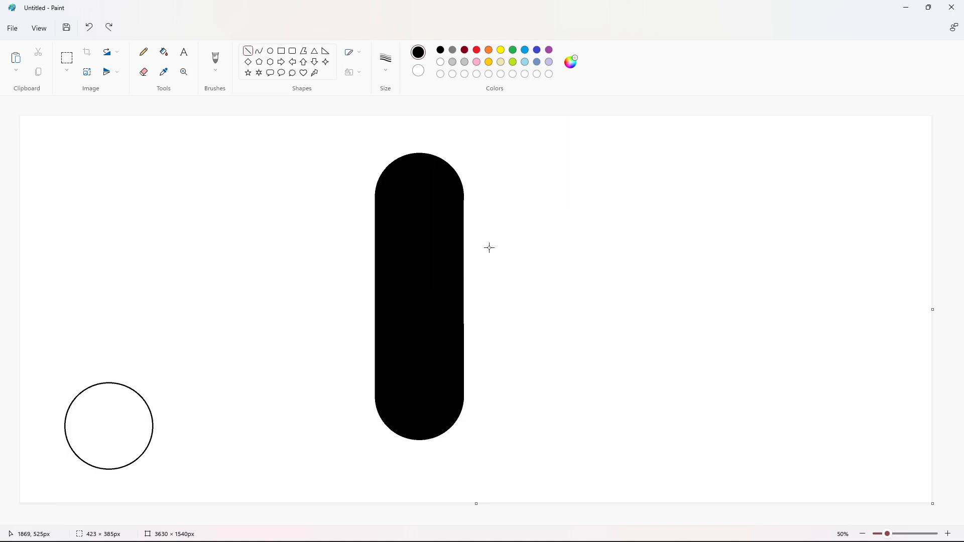
Paste the circle beside the pill's upper half and set a diagonal line about 367 × 363 px in the blank area further right
{"action": "key", "text": "ctrl+v"}
{"action": "left_click_drag", "start_coordinate": [81, 201], "coordinate": [555, 243]}
{"action": "left_click", "coordinate": [248, 51]}
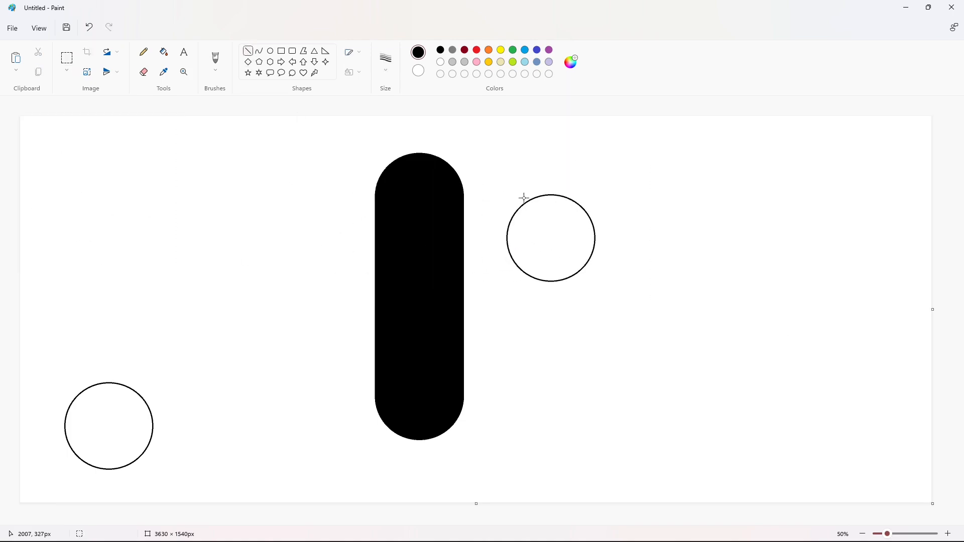
{"action": "mouse_move", "coordinate": [532, 199]}
{"action": "left_mouse_down"}
{"action": "mouse_move", "coordinate": [439, 276]}
{"action": "mouse_move", "coordinate": [440, 288]}
{"action": "left_mouse_up"}
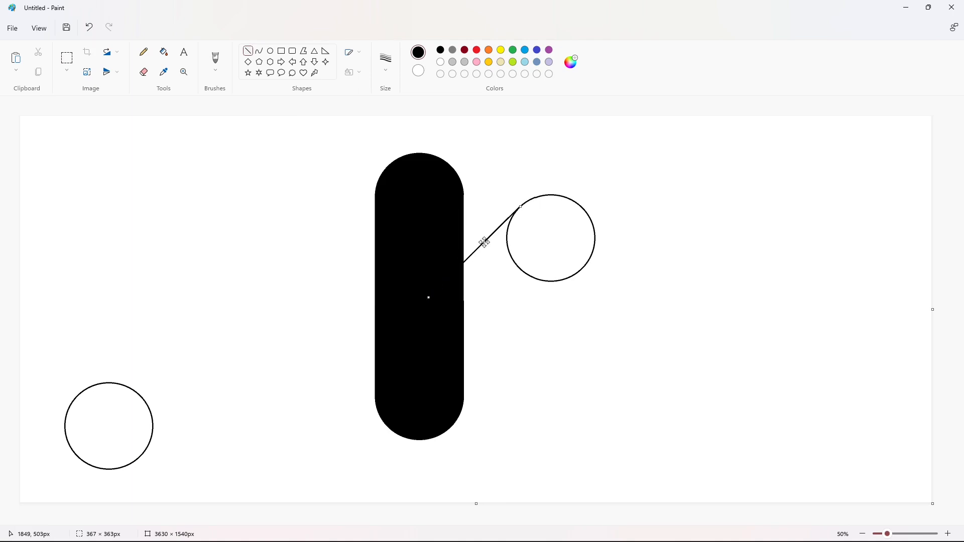
{"action": "left_click_drag", "start_coordinate": [489, 238], "coordinate": [760, 310]}
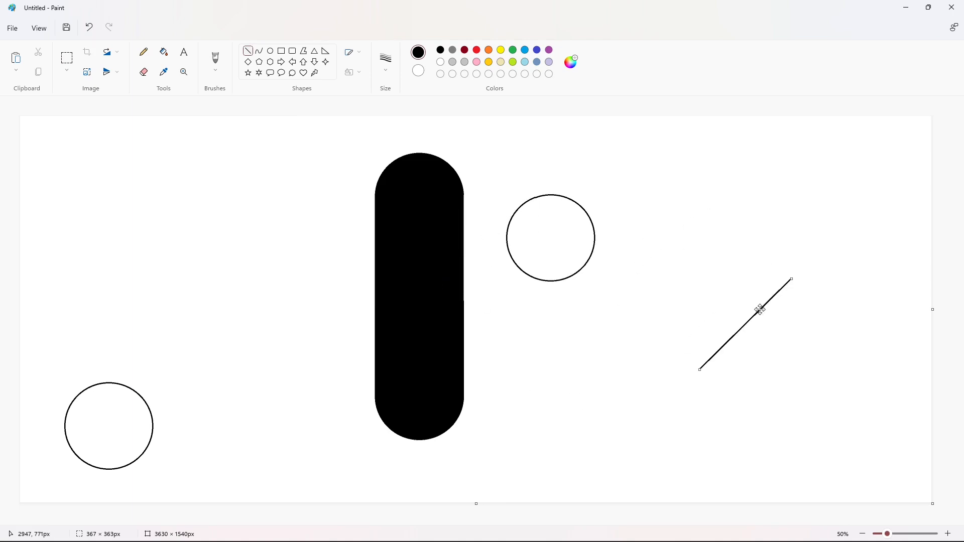
Copy the diagonal line and position the duplicate tangent to the circle's upper-left side, running into the pill's right edge
{"action": "left_click", "coordinate": [67, 58]}
{"action": "left_click_drag", "start_coordinate": [643, 227], "coordinate": [861, 461]}
{"action": "left_click", "coordinate": [581, 437]}
{"action": "scroll", "coordinate": [573, 442], "scroll_direction": "up", "scroll_amount": 1}
{"action": "left_click_drag", "start_coordinate": [455, 521], "coordinate": [690, 522]}
{"action": "key", "text": "ctrl+v"}
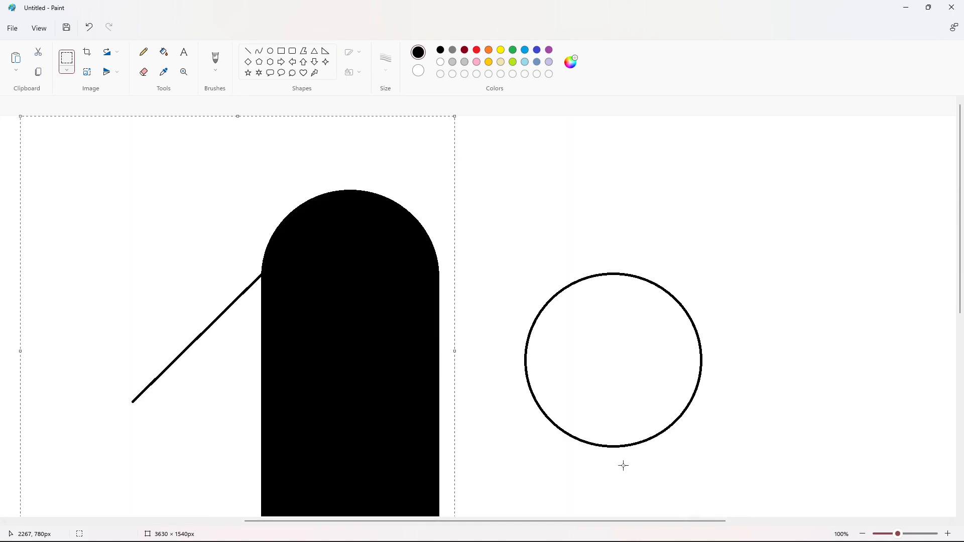
{"action": "left_click_drag", "start_coordinate": [420, 389], "coordinate": [647, 479]}
{"action": "key", "text": "Right"}
{"action": "key", "text": "Right"}
{"action": "key", "text": "Right"}
{"action": "key", "text": "Right"}
{"action": "key", "text": "Right"}
{"action": "key", "text": "Right"}
{"action": "key", "text": "Up"}
{"action": "key", "text": "Up"}
{"action": "key", "text": "Up"}
{"action": "key", "text": "Up"}
{"action": "key", "text": "Up"}
{"action": "key", "text": "Up"}
{"action": "key", "text": "Up"}
{"action": "key", "text": "Up"}
{"action": "key", "text": "Up"}
{"action": "key", "text": "Up"}
{"action": "key", "text": "Up"}
{"action": "key", "text": "Up"}
{"action": "key", "text": "Up"}
{"action": "key", "text": "Up"}
{"action": "key", "text": "Up"}
{"action": "key", "text": "Up"}
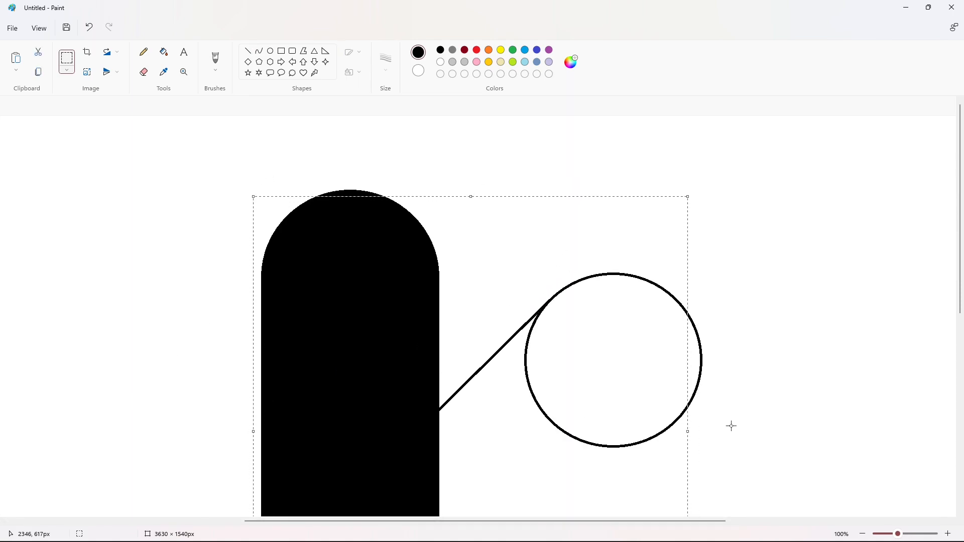
Paste two more copies of the diagonal line end to end, from the circle's lower-right side down to the pill
{"action": "left_click", "coordinate": [792, 424]}
{"action": "scroll", "coordinate": [792, 424], "scroll_direction": "down", "scroll_amount": 2}
{"action": "key", "text": "ctrl+v"}
{"action": "left_click_drag", "start_coordinate": [281, 313], "coordinate": [650, 409]}
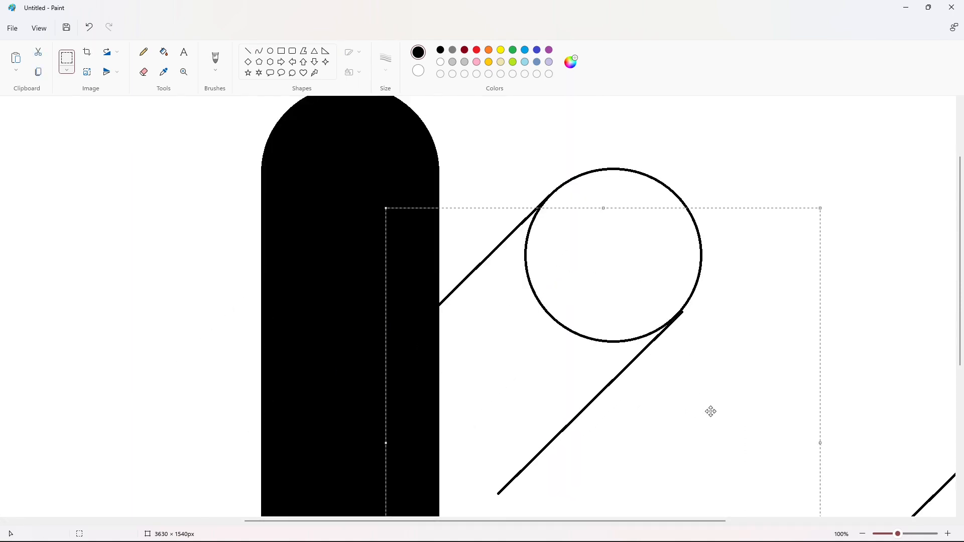
{"action": "left_click", "coordinate": [851, 412]}
{"action": "scroll", "coordinate": [851, 411], "scroll_direction": "down", "scroll_amount": 2}
{"action": "key", "text": "ctrl+v"}
{"action": "left_click_drag", "start_coordinate": [258, 275], "coordinate": [506, 362]}
{"action": "key", "text": "Delete"}
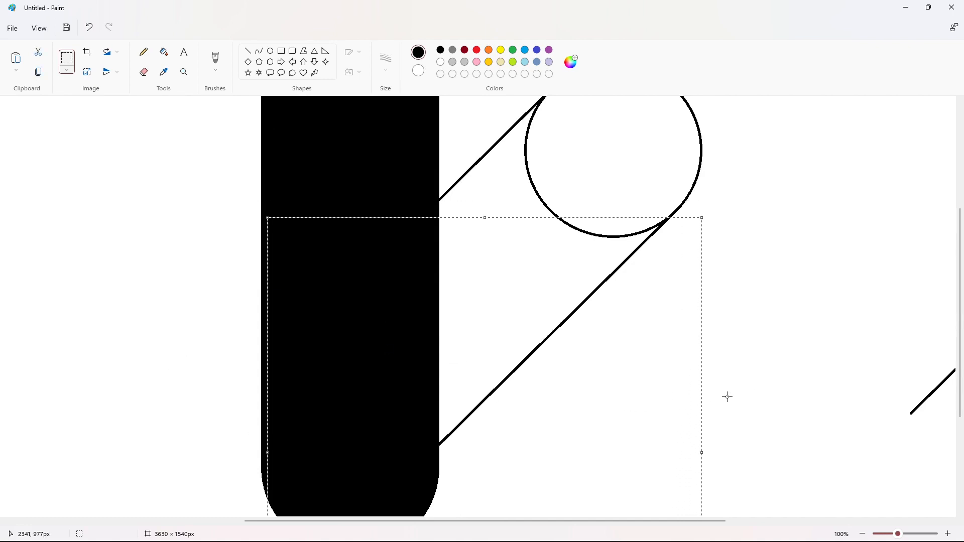
Fill the round-ended diagonal arm black and copy it without the vertical pill
{"action": "scroll", "coordinate": [747, 400], "scroll_direction": "down", "scroll_amount": 2}
{"action": "left_click", "coordinate": [163, 52]}
{"action": "left_click", "coordinate": [506, 276]}
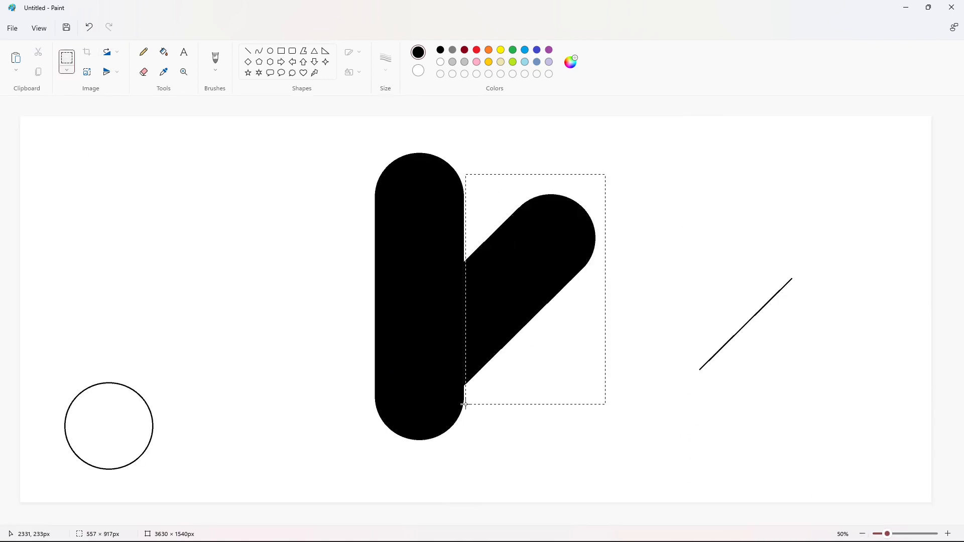
{"action": "left_click_drag", "start_coordinate": [465, 405], "coordinate": [465, 405]}
{"action": "left_click", "coordinate": [762, 432]}
Draw a purple horizontal guide line touching the pill's bottom and extending well past the diagonal arm
{"action": "scroll", "coordinate": [759, 488], "scroll_direction": "up", "scroll_amount": 2}
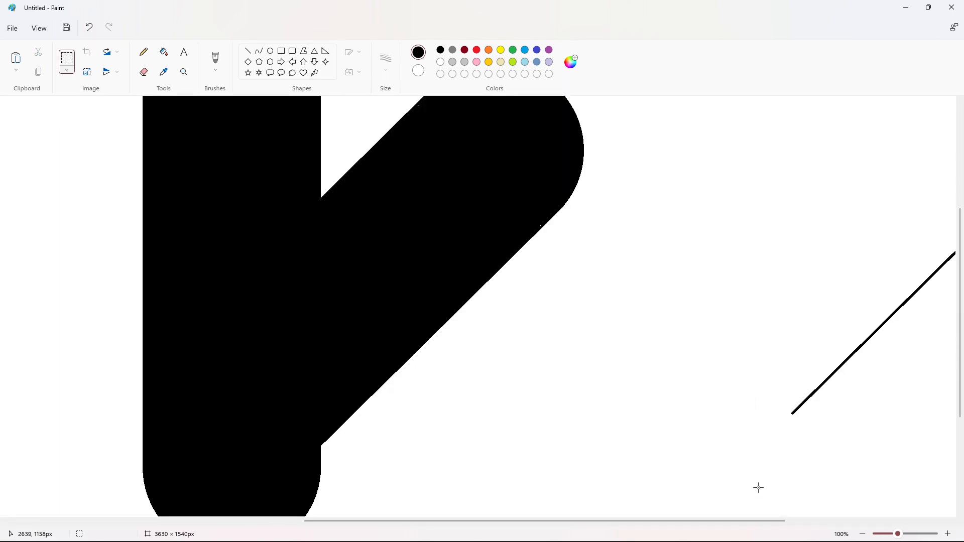
{"action": "scroll", "coordinate": [758, 483], "scroll_direction": "down", "scroll_amount": 2}
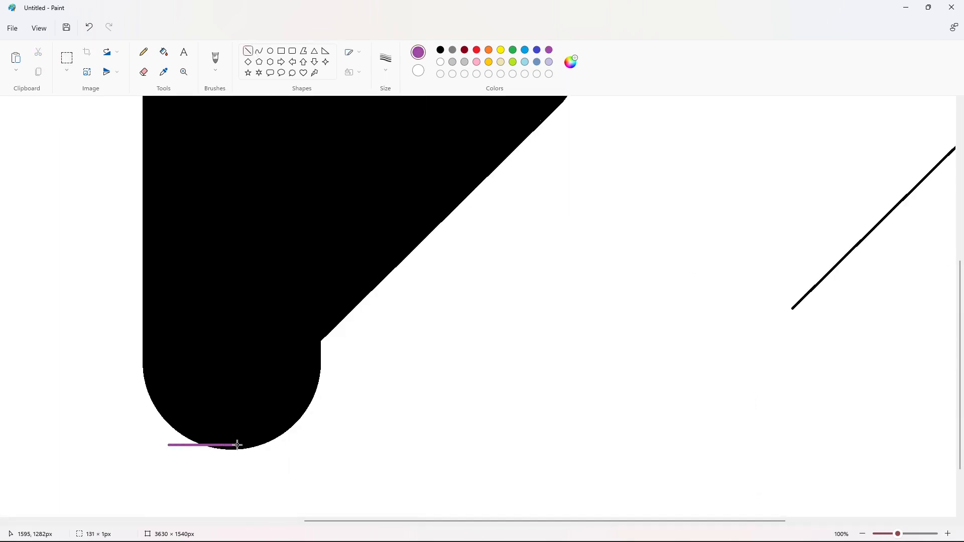
{"action": "left_click_drag", "start_coordinate": [237, 445], "coordinate": [669, 445]}
{"action": "left_click_drag", "start_coordinate": [623, 445], "coordinate": [625, 451]}
{"action": "left_click", "coordinate": [668, 294]}
Paste the copied diagonal arm and flip it vertically
{"action": "scroll", "coordinate": [723, 375], "scroll_direction": "up", "scroll_amount": 2}
{"action": "scroll", "coordinate": [723, 377], "scroll_direction": "down", "scroll_amount": 2}
{"action": "key", "text": "ctrl+v"}
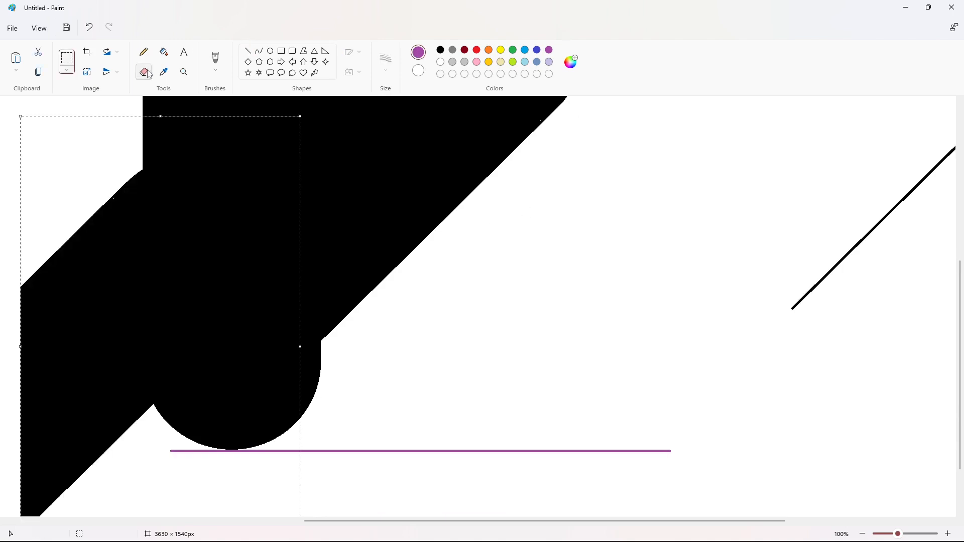
{"action": "left_click", "coordinate": [112, 72]}
{"action": "left_click", "coordinate": [123, 92]}
Position the flipped arm beside the pill, directly below the upper arm, with its rounded end resting on the purple guide line
{"action": "left_click_drag", "start_coordinate": [142, 217], "coordinate": [429, 133]}
{"action": "scroll", "coordinate": [514, 405], "scroll_direction": "up", "scroll_amount": 2}
{"action": "left_click_drag", "start_coordinate": [514, 405], "coordinate": [530, 147]}
{"action": "key", "text": "Up"}
{"action": "key", "text": "Up"}
{"action": "key", "text": "Up"}
{"action": "key", "text": "Up"}
{"action": "key", "text": "Up"}
{"action": "key", "text": "Up"}
{"action": "key", "text": "Up"}
{"action": "key", "text": "Up"}
{"action": "key", "text": "Up"}
{"action": "key", "text": "Up"}
{"action": "key", "text": "Up"}
{"action": "key", "text": "Up"}
{"action": "key", "text": "Up"}
{"action": "key", "text": "Up"}
{"action": "key", "text": "Up"}
{"action": "key", "text": "Up"}
{"action": "key", "text": "Up"}
{"action": "key", "text": "Up"}
{"action": "key", "text": "Up"}
{"action": "key", "text": "Up"}
{"action": "key", "text": "Right"}
{"action": "key", "text": "Right"}
{"action": "key", "text": "Right"}
{"action": "key", "text": "Right"}
{"action": "key", "text": "Right"}
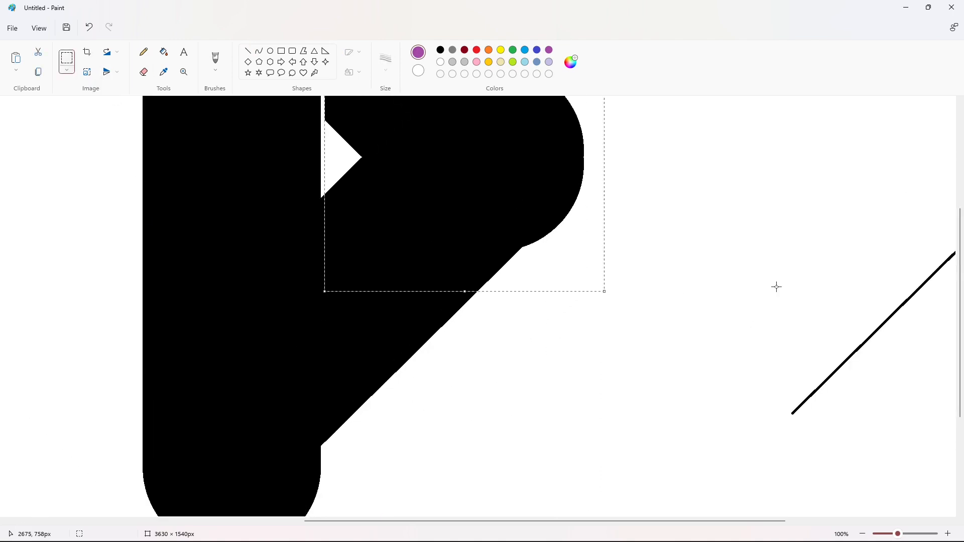
{"action": "key", "text": "Down"}
{"action": "key", "text": "Down"}
{"action": "key", "text": "Down"}
{"action": "key", "text": "Down"}
{"action": "key", "text": "Down"}
{"action": "key", "text": "Down"}
{"action": "key", "text": "Down"}
{"action": "key", "text": "Down"}
{"action": "key", "text": "Down"}
{"action": "key", "text": "Down"}
{"action": "key", "text": "Down"}
{"action": "key", "text": "Down"}
{"action": "key", "text": "Down"}
{"action": "key", "text": "Down"}
{"action": "key", "text": "Down"}
{"action": "key", "text": "Down"}
{"action": "key", "text": "Down"}
{"action": "key", "text": "Down"}
{"action": "key", "text": "Down"}
{"action": "key", "text": "Down"}
{"action": "scroll", "coordinate": [776, 287], "scroll_direction": "down", "scroll_amount": 2}
{"action": "key", "text": "Down"}
{"action": "key", "text": "Down"}
{"action": "key", "text": "Down"}
{"action": "key", "text": "Down"}
{"action": "key", "text": "Down"}
{"action": "key", "text": "Down"}
{"action": "key", "text": "Down"}
{"action": "key", "text": "Down"}
{"action": "key", "text": "Down"}
{"action": "key", "text": "Down"}
{"action": "key", "text": "Down"}
{"action": "key", "text": "Down"}
{"action": "key", "text": "Down"}
{"action": "key", "text": "Down"}
{"action": "key", "text": "Down"}
{"action": "key", "text": "Up"}
{"action": "key", "text": "Up"}
{"action": "key", "text": "Up"}
{"action": "key", "text": "Up"}
{"action": "key", "text": "Up"}
{"action": "key", "text": "Up"}
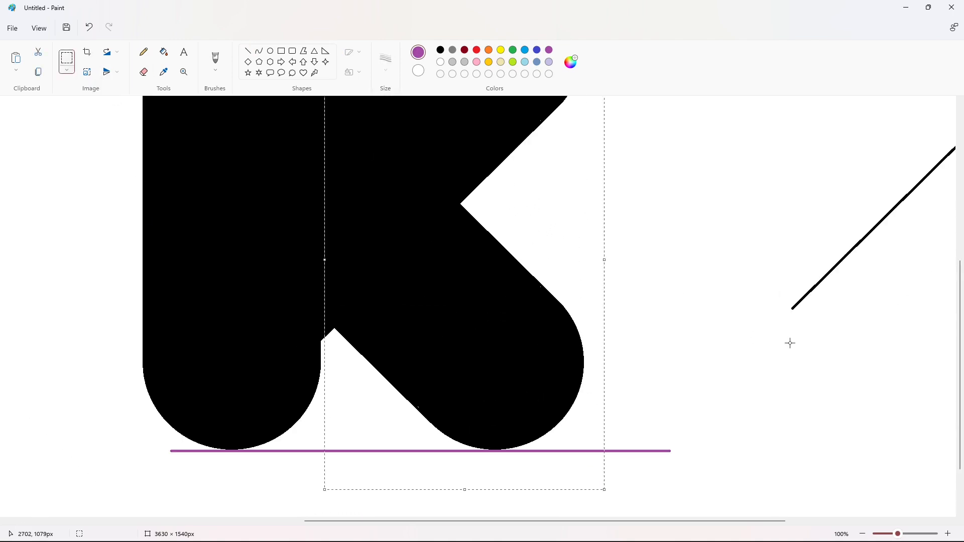
{"action": "scroll", "coordinate": [790, 343], "scroll_direction": "up", "scroll_amount": 2}
{"action": "left_click", "coordinate": [789, 343]}
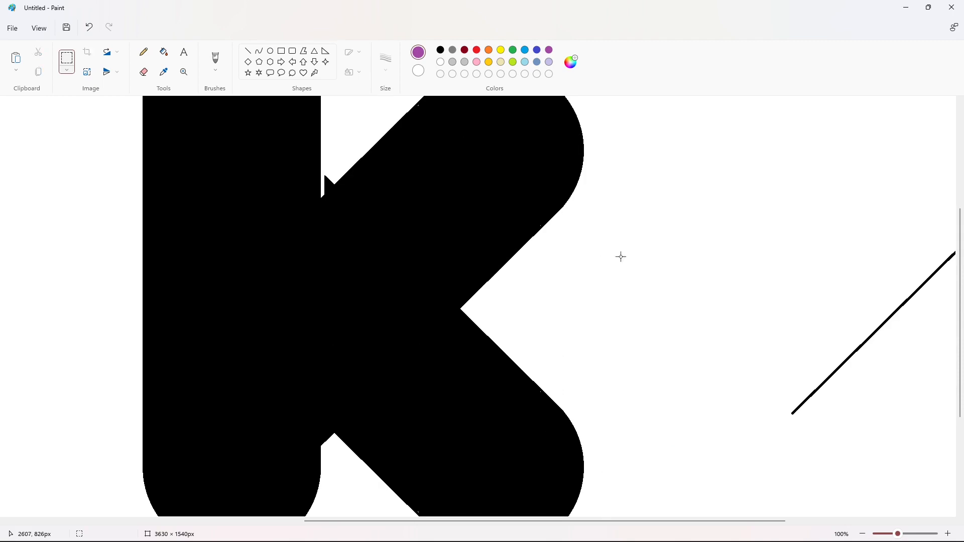
Cut the diagonal arms from the pill with a thick white vertical line, about 578 px long, shifted left toward the pill's right edge
{"action": "left_click", "coordinate": [248, 50]}
{"action": "left_click_drag", "start_coordinate": [335, 269], "coordinate": [335, 457]}
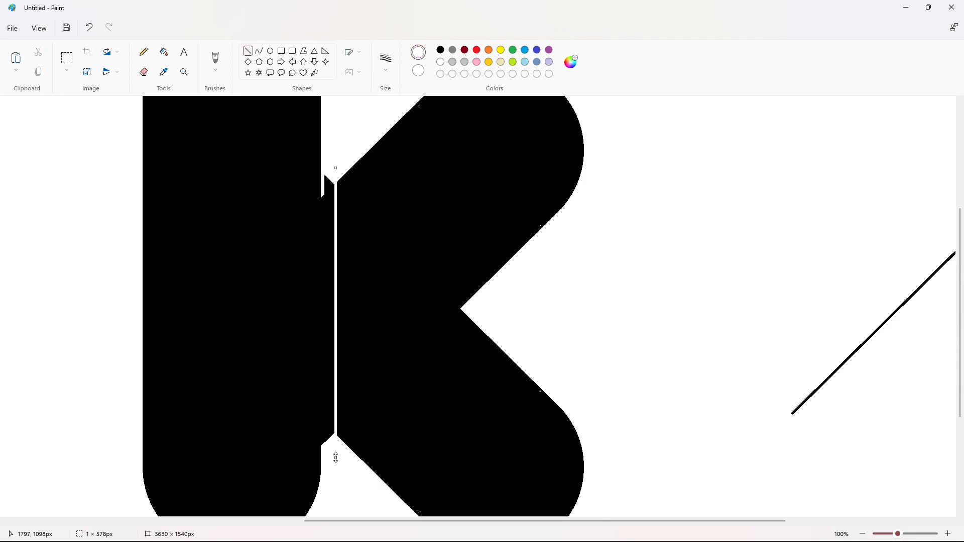
{"action": "key", "text": "ctrl+plus"}
{"action": "key", "text": "ctrl+plus"}
{"action": "key", "text": "ctrl+plus"}
{"action": "key", "text": "ctrl+plus"}
{"action": "key", "text": "ctrl+plus"}
{"action": "key", "text": "ctrl+plus"}
{"action": "key", "text": "ctrl+plus"}
{"action": "key", "text": "ctrl+plus"}
{"action": "key", "text": "ctrl+plus"}
{"action": "key", "text": "ctrl+plus"}
{"action": "key", "text": "ctrl+plus"}
{"action": "key", "text": "Left"}
{"action": "key", "text": "Left"}
{"action": "key", "text": "Left"}
{"action": "key", "text": "Left"}
{"action": "key", "text": "Left"}
{"action": "key", "text": "Left"}
{"action": "key", "text": "Left"}
{"action": "key", "text": "Left"}
{"action": "key", "text": "Left"}
{"action": "key", "text": "Left"}
{"action": "key", "text": "Left"}
{"action": "key", "text": "Left"}
{"action": "key", "text": "Right"}
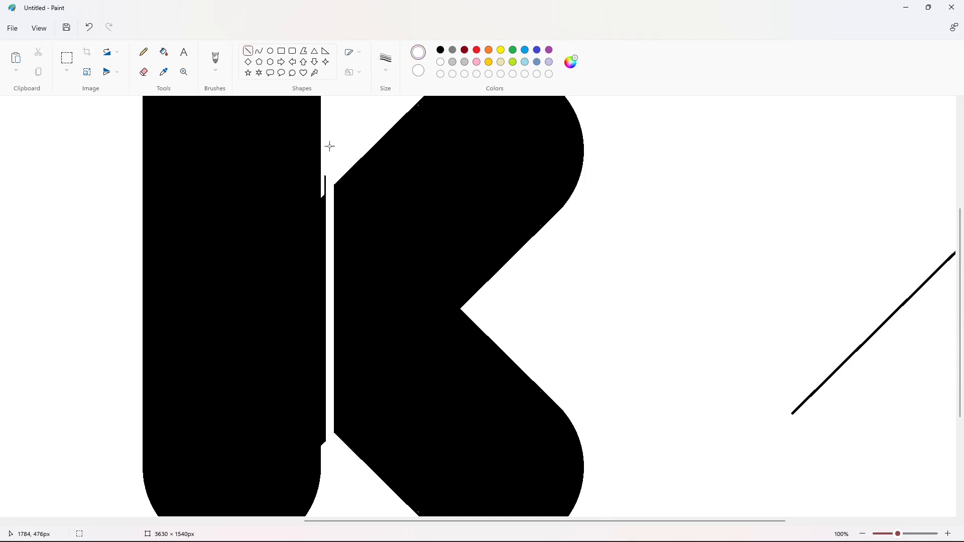
Erase the black remnants along the pill's right edge with another white vertical line, leaving a clean gap before the arms
{"action": "left_click_drag", "start_coordinate": [330, 225], "coordinate": [331, 462]}
{"action": "key", "text": "Left"}
{"action": "key", "text": "Left"}
{"action": "key", "text": "Left"}
{"action": "key", "text": "Left"}
{"action": "key", "text": "Left"}
{"action": "key", "text": "Left"}
{"action": "key", "text": "Left"}
{"action": "key", "text": "Left"}
{"action": "key", "text": "Left"}
{"action": "key", "text": "Left"}
{"action": "key", "text": "Left"}
{"action": "key", "text": "Left"}
{"action": "left_click", "coordinate": [664, 422]}
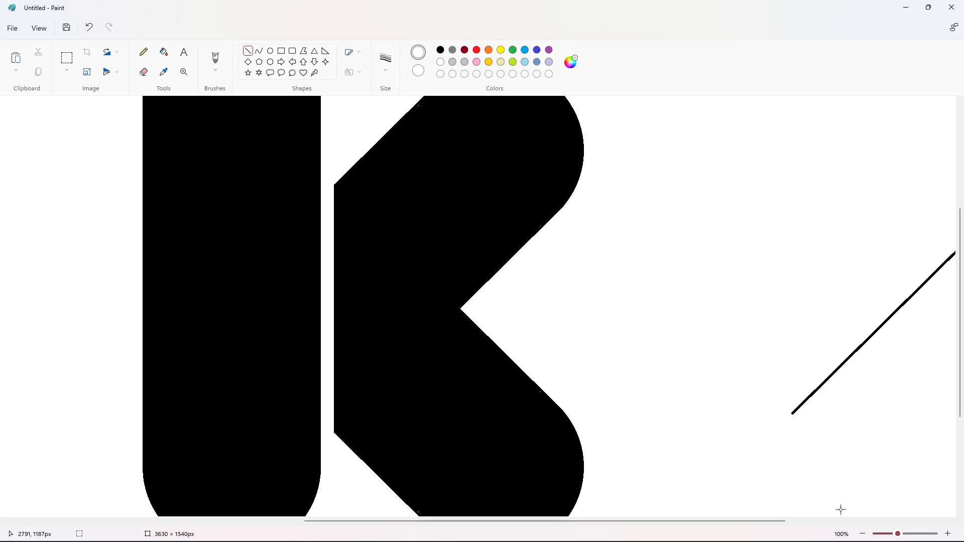
Fill the canvas background around the K purple, and refill it with white
{"action": "left_click", "coordinate": [862, 533]}
{"action": "left_click", "coordinate": [73, 62]}
{"action": "left_click", "coordinate": [164, 52]}
{"action": "left_click", "coordinate": [548, 50]}
{"action": "left_click", "coordinate": [635, 174]}
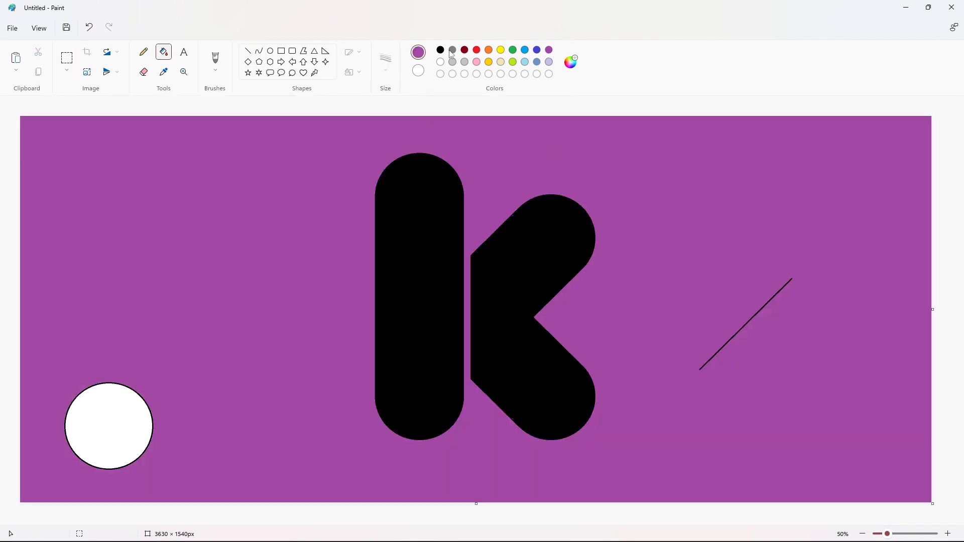
{"action": "left_click", "coordinate": [441, 61]}
{"action": "left_click", "coordinate": [347, 156]}
Copy the joined diagonal arms without the vertical pill and erase the original arms by filling them white
{"action": "left_click", "coordinate": [67, 58]}
{"action": "left_click_drag", "start_coordinate": [638, 173], "coordinate": [574, 424]}
{"action": "left_click_drag", "start_coordinate": [467, 456], "coordinate": [465, 455]}
{"action": "key", "text": "ctrl+c"}
{"action": "left_click", "coordinate": [269, 253]}
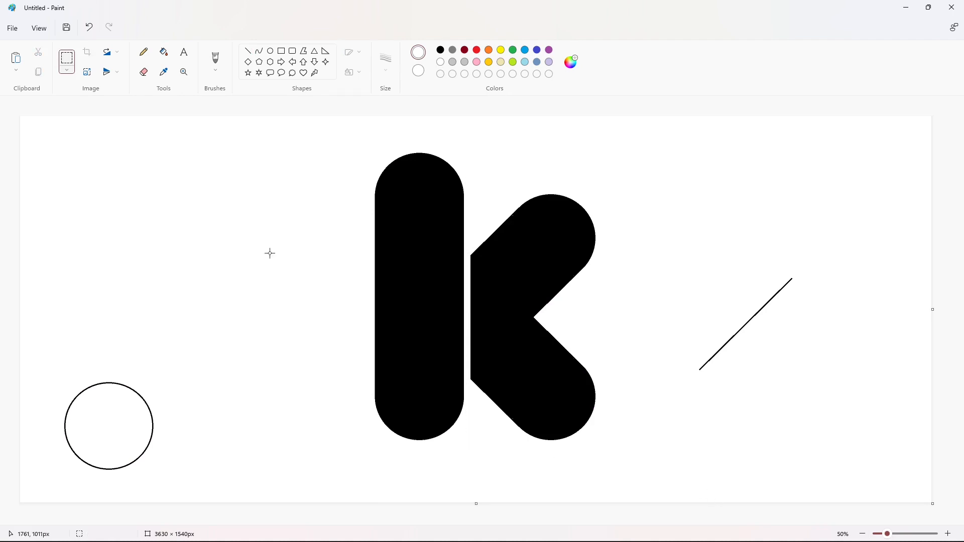
{"action": "left_click", "coordinate": [163, 52]}
{"action": "left_click", "coordinate": [527, 271]}
Paste the copied arms and nudge them left against the vertical pill until their flat edge merges with it
{"action": "left_click", "coordinate": [947, 534]}
{"action": "left_click_drag", "start_coordinate": [481, 522], "coordinate": [689, 523]}
{"action": "key", "text": "ctrl+v"}
{"action": "left_click_drag", "start_coordinate": [388, 423], "coordinate": [648, 300]}
{"action": "key", "text": "Right"}
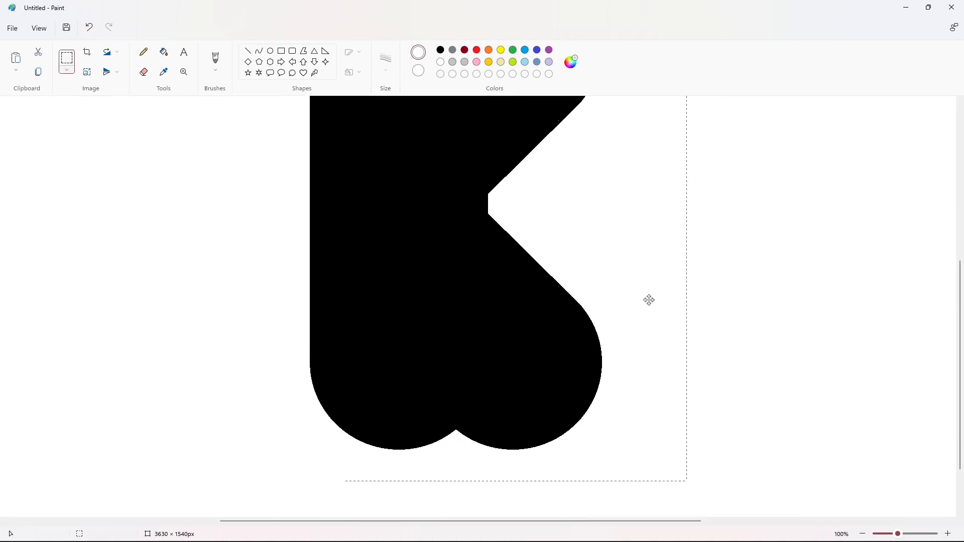
{"action": "key", "text": "Left"}
{"action": "key", "text": "Left"}
{"action": "key", "text": "Left"}
{"action": "key", "text": "Left"}
{"action": "key", "text": "Left"}
{"action": "key", "text": "Left"}
{"action": "key", "text": "Left"}
{"action": "key", "text": "Left"}
{"action": "scroll", "coordinate": [749, 404], "scroll_direction": "up", "scroll_amount": 3}
{"action": "scroll", "coordinate": [749, 403], "scroll_direction": "down", "scroll_amount": 3}
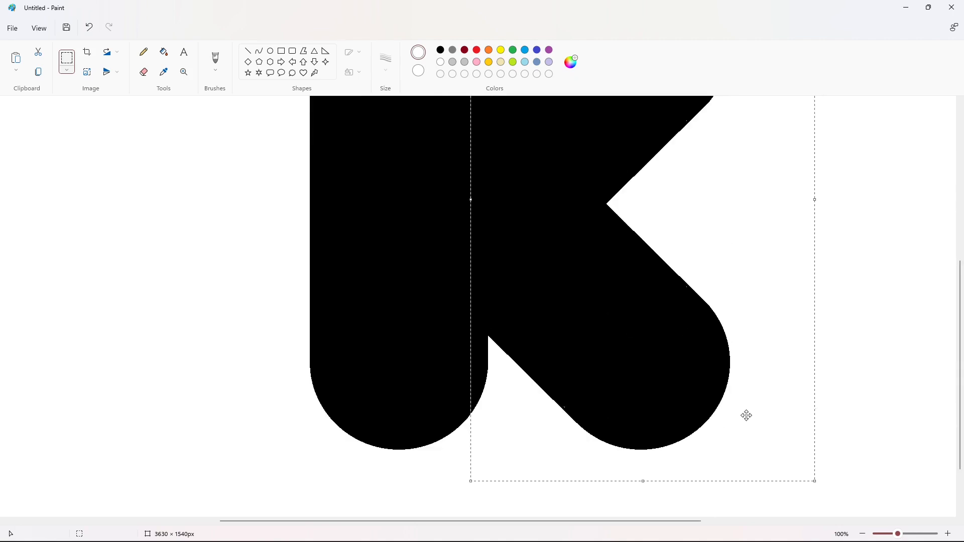
{"action": "key", "text": "Left"}
{"action": "key", "text": "Left"}
{"action": "key", "text": "Left"}
{"action": "key", "text": "Left"}
{"action": "key", "text": "Left"}
{"action": "key", "text": "Left"}
{"action": "key", "text": "Left"}
{"action": "key", "text": "Left"}
{"action": "key", "text": "Left"}
{"action": "key", "text": "Left"}
{"action": "key", "text": "Left"}
{"action": "key", "text": "Left"}
{"action": "key", "text": "Left"}
{"action": "key", "text": "Left"}
{"action": "key", "text": "Left"}
{"action": "scroll", "coordinate": [443, 382], "scroll_direction": "up", "scroll_amount": 3}
{"action": "left_click", "coordinate": [387, 384]}
{"action": "left_click", "coordinate": [143, 52]}
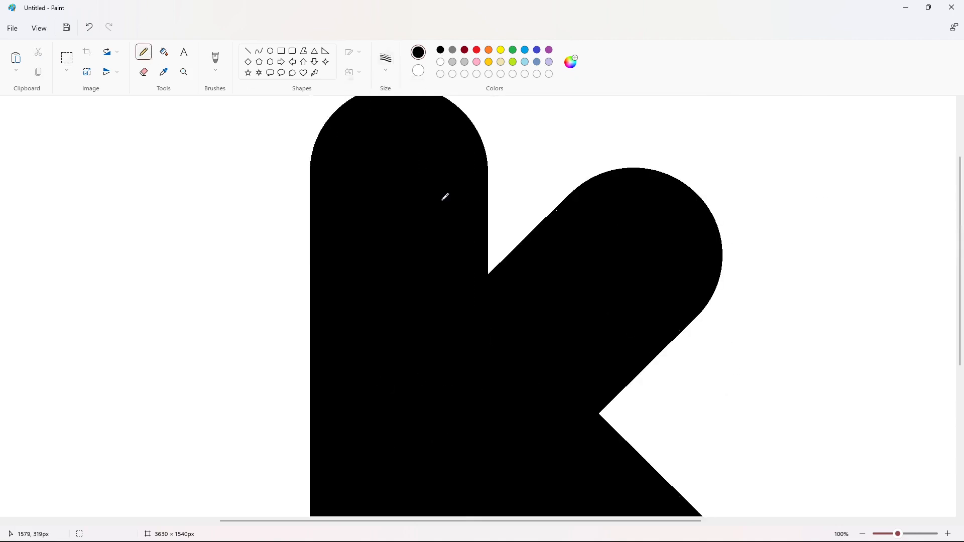
{"action": "scroll", "coordinate": [623, 302], "scroll_direction": "down", "scroll_amount": 3}
{"action": "scroll", "coordinate": [858, 476], "scroll_direction": "down", "scroll_amount": 2}
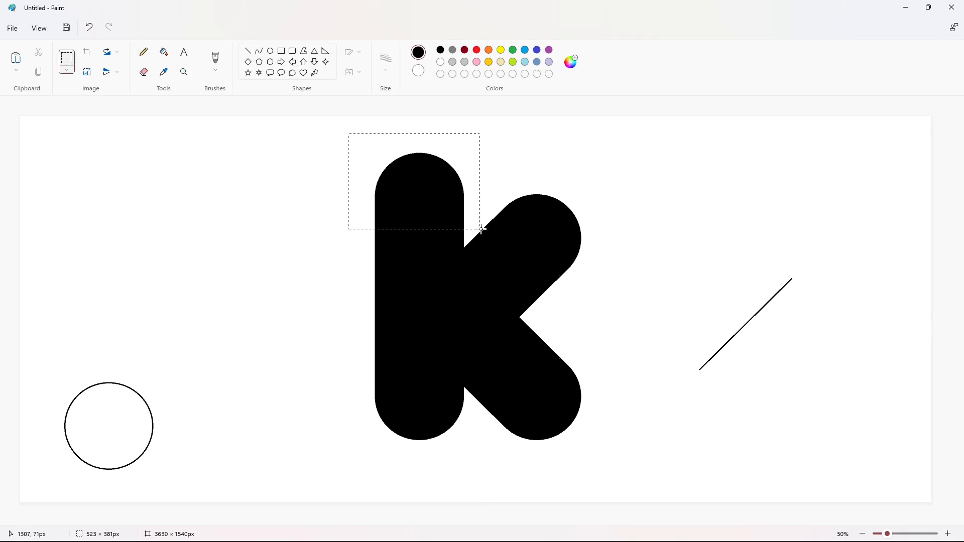
Copy the rounded top end of the vertical pill and fill the whole K purple
{"action": "left_click_drag", "start_coordinate": [481, 230], "coordinate": [480, 224]}
{"action": "left_click", "coordinate": [712, 353]}
{"action": "left_click", "coordinate": [164, 51]}
{"action": "left_click", "coordinate": [549, 50]}
{"action": "left_click", "coordinate": [551, 248]}
Paste the copied rounded end slightly higher on the stem to lengthen it, and fill the purple part of the K black
{"action": "left_click", "coordinate": [947, 533]}
{"action": "left_click_drag", "start_coordinate": [470, 522], "coordinate": [626, 522]}
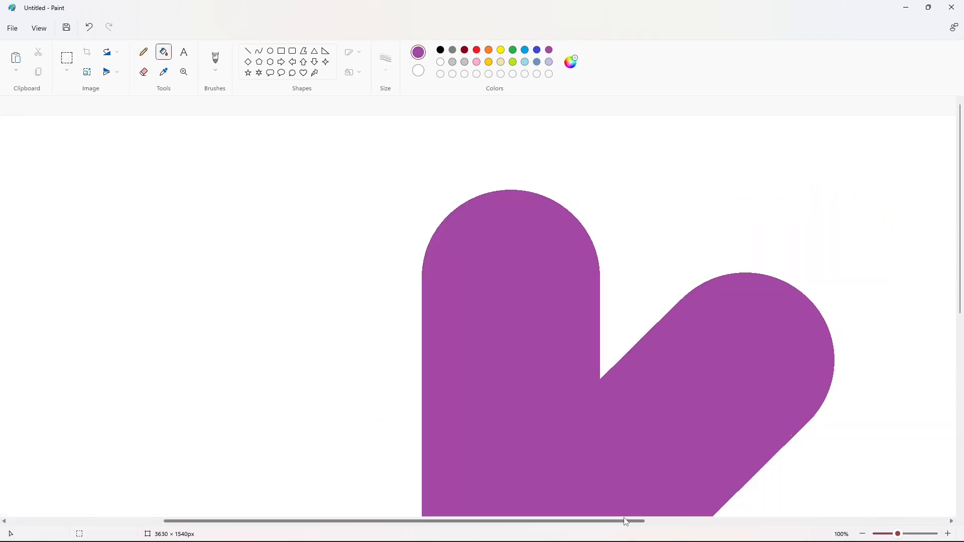
{"action": "key", "text": "ctrl+v"}
{"action": "left_click_drag", "start_coordinate": [172, 243], "coordinate": [519, 279]}
{"action": "key", "text": "Right"}
{"action": "key", "text": "Right"}
{"action": "key", "text": "Right"}
{"action": "key", "text": "Right"}
{"action": "key", "text": "Up"}
{"action": "key", "text": "Up"}
{"action": "key", "text": "Up"}
{"action": "key", "text": "Up"}
{"action": "key", "text": "Up"}
{"action": "key", "text": "Up"}
{"action": "key", "text": "Up"}
{"action": "key", "text": "Up"}
{"action": "key", "text": "Up"}
{"action": "key", "text": "Up"}
{"action": "key", "text": "Up"}
{"action": "key", "text": "Up"}
{"action": "key", "text": "Up"}
{"action": "key", "text": "Up"}
{"action": "key", "text": "Up"}
{"action": "key", "text": "Up"}
{"action": "key", "text": "Up"}
{"action": "key", "text": "Up"}
{"action": "key", "text": "Up"}
{"action": "key", "text": "Up"}
{"action": "left_click", "coordinate": [798, 267]}
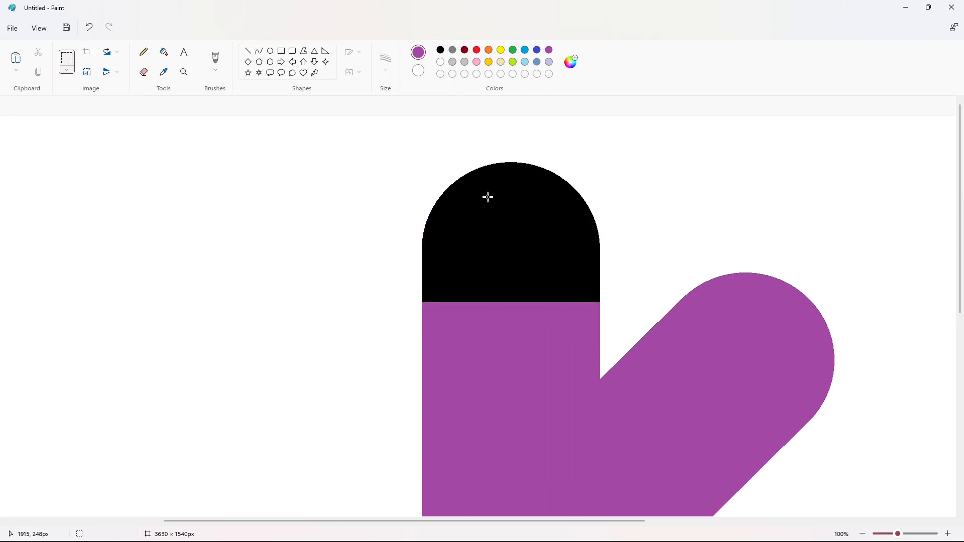
{"action": "left_click", "coordinate": [548, 367]}
{"action": "scroll", "coordinate": [605, 280], "scroll_direction": "down", "scroll_amount": 2}
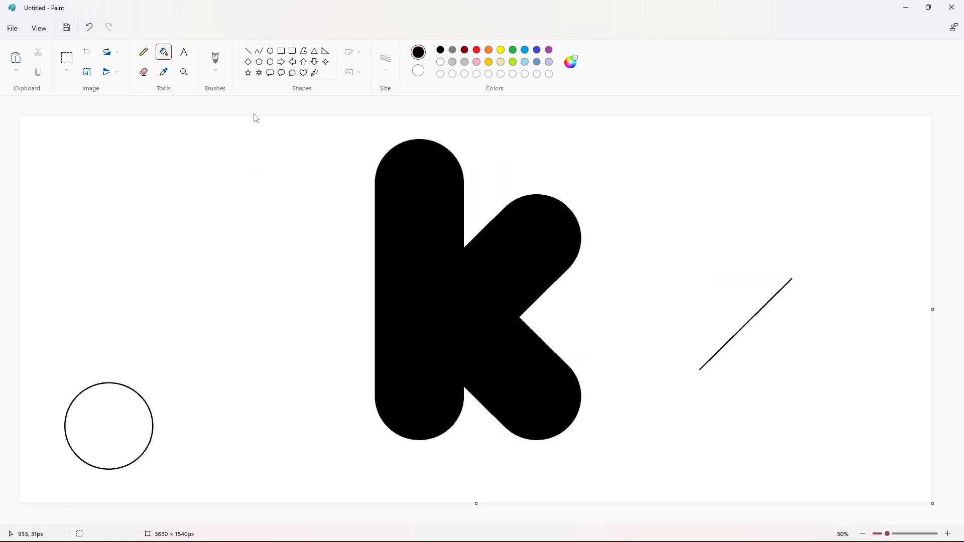
Draw a purple circle outline narrower than the pill, sized against its rounded top, and move it to the blank area left of the K
{"action": "mouse_move", "coordinate": [393, 159]}
{"action": "left_mouse_down"}
{"action": "mouse_move", "coordinate": [445, 220]}
{"action": "mouse_move", "coordinate": [452, 190]}
{"action": "left_mouse_up"}
{"action": "left_click", "coordinate": [389, 68]}
{"action": "left_click", "coordinate": [388, 114]}
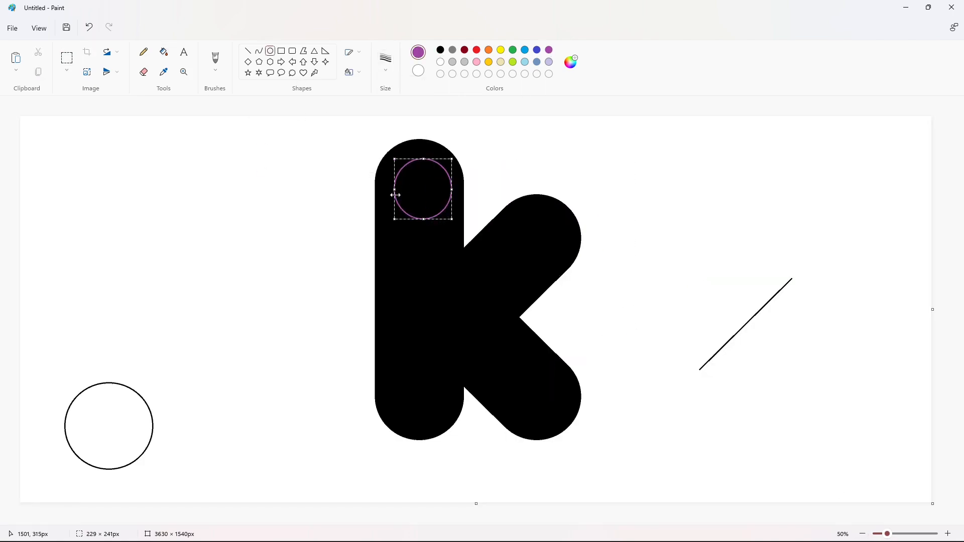
{"action": "left_click_drag", "start_coordinate": [394, 220], "coordinate": [387, 223]}
{"action": "left_click_drag", "start_coordinate": [419, 197], "coordinate": [222, 211]}
{"action": "left_click", "coordinate": [282, 201]}
Copy the purple circle and paste it centred inside the pill's rounded top end
{"action": "left_click", "coordinate": [67, 58]}
{"action": "left_click_drag", "start_coordinate": [134, 140], "coordinate": [295, 262]}
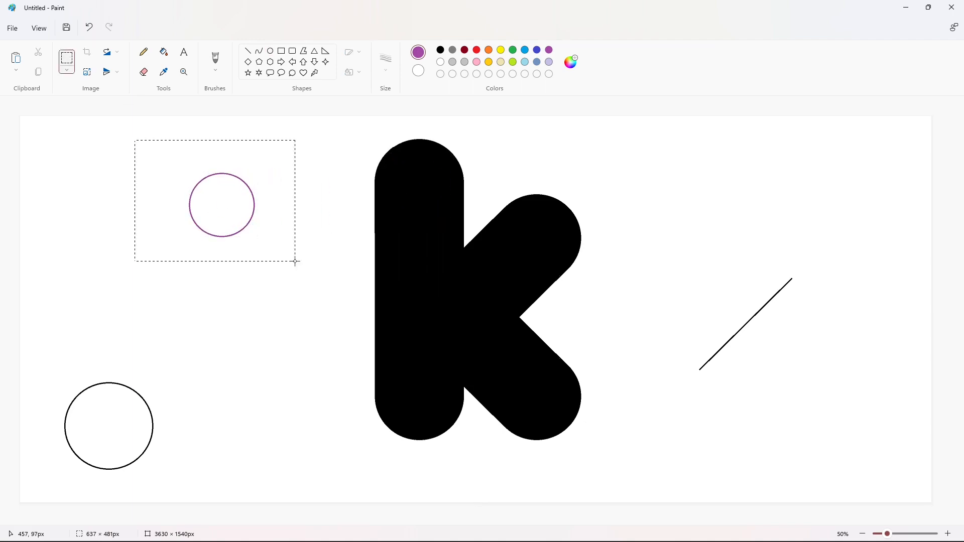
{"action": "left_click", "coordinate": [322, 211]}
{"action": "left_click", "coordinate": [947, 534]}
{"action": "key", "text": "ctrl+v"}
{"action": "left_click_drag", "start_coordinate": [128, 246], "coordinate": [432, 247]}
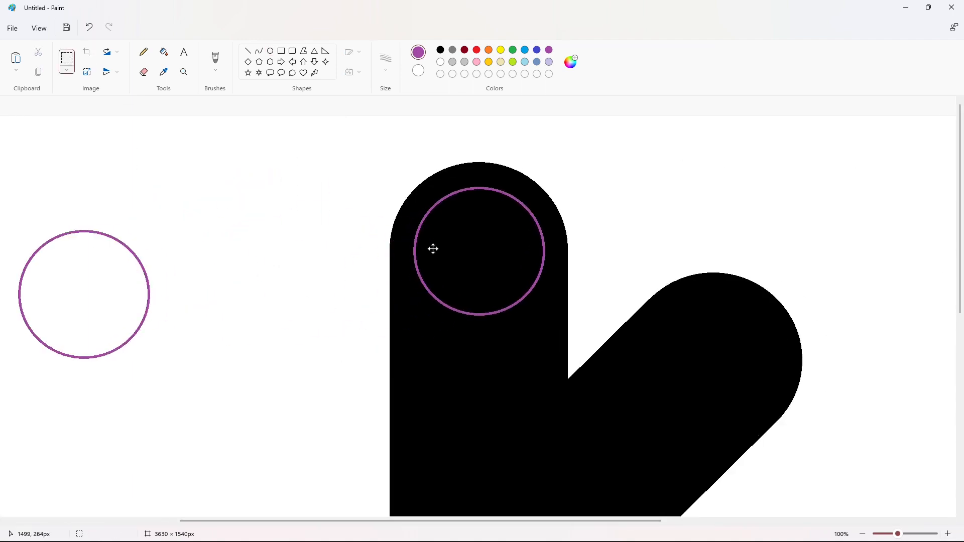
{"action": "key", "text": "Left"}
{"action": "left_click", "coordinate": [706, 342]}
Paste another purple circle and align it inside the pill's rounded bottom end, directly below the top circle
{"action": "key", "text": "ctrl+v"}
{"action": "left_click_drag", "start_coordinate": [99, 295], "coordinate": [383, 301]}
{"action": "key", "text": "Down"}
{"action": "scroll", "coordinate": [754, 396], "scroll_direction": "down", "scroll_amount": 5}
{"action": "key", "text": "Down"}
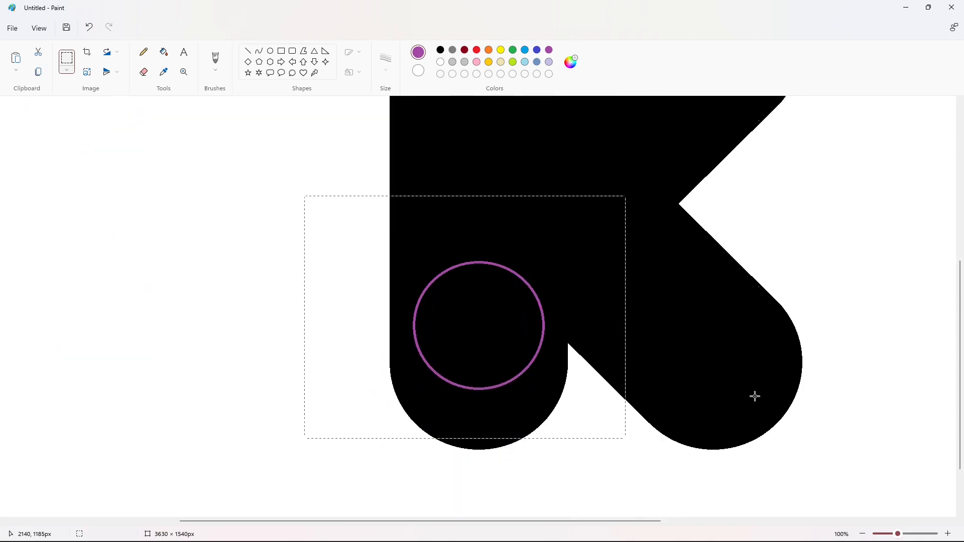
Paste a purple circle centred inside the rounded end of the lower diagonal arm
{"action": "key", "text": "ctrl+v"}
{"action": "left_click_drag", "start_coordinate": [186, 241], "coordinate": [700, 362]}
{"action": "left_click", "coordinate": [144, 51]}
{"action": "left_click", "coordinate": [386, 60]}
{"action": "left_click", "coordinate": [440, 50]}
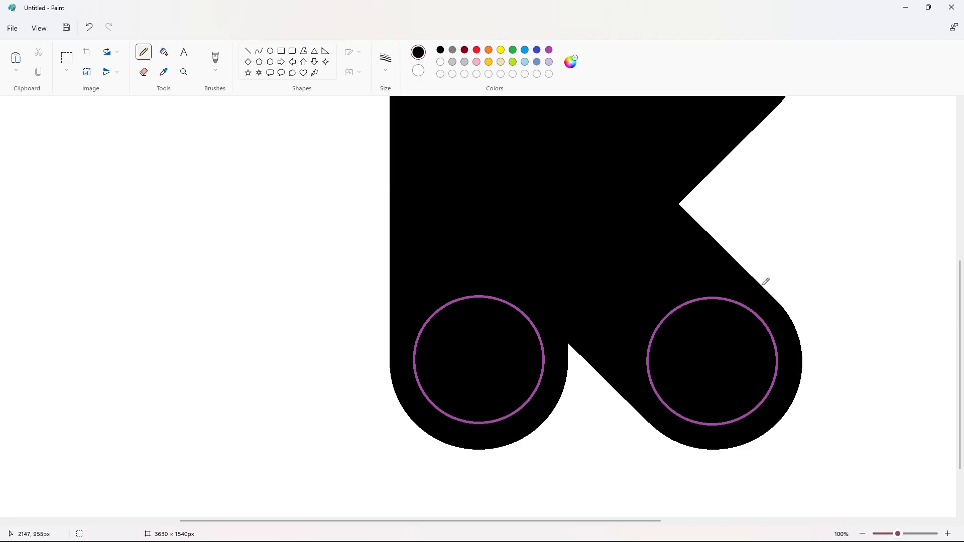
Paste a purple circle centred inside the rounded end of the upper diagonal arm
{"action": "scroll", "coordinate": [783, 289], "scroll_direction": "up", "scroll_amount": 5}
{"action": "key", "text": "ctrl+v"}
{"action": "left_click_drag", "start_coordinate": [198, 237], "coordinate": [717, 248]}
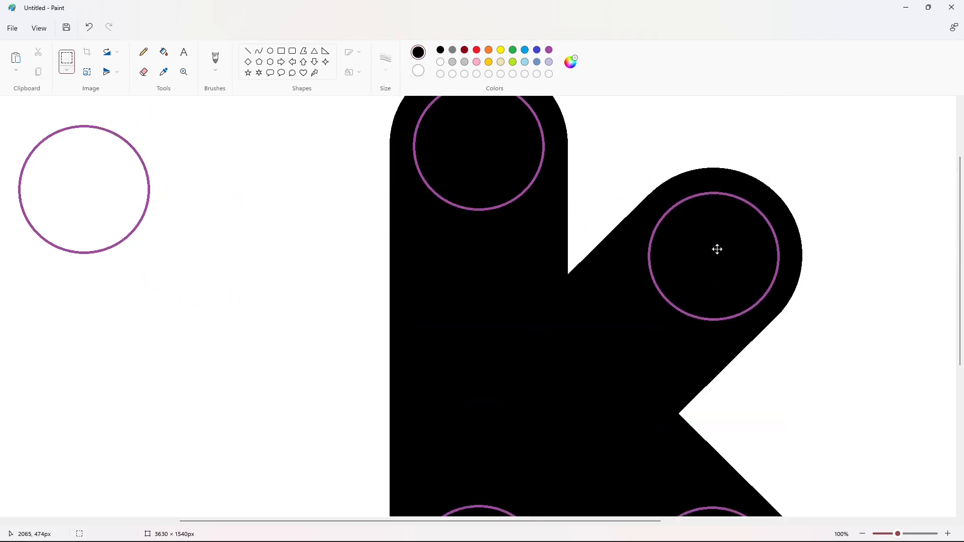
{"action": "left_click", "coordinate": [856, 422]}
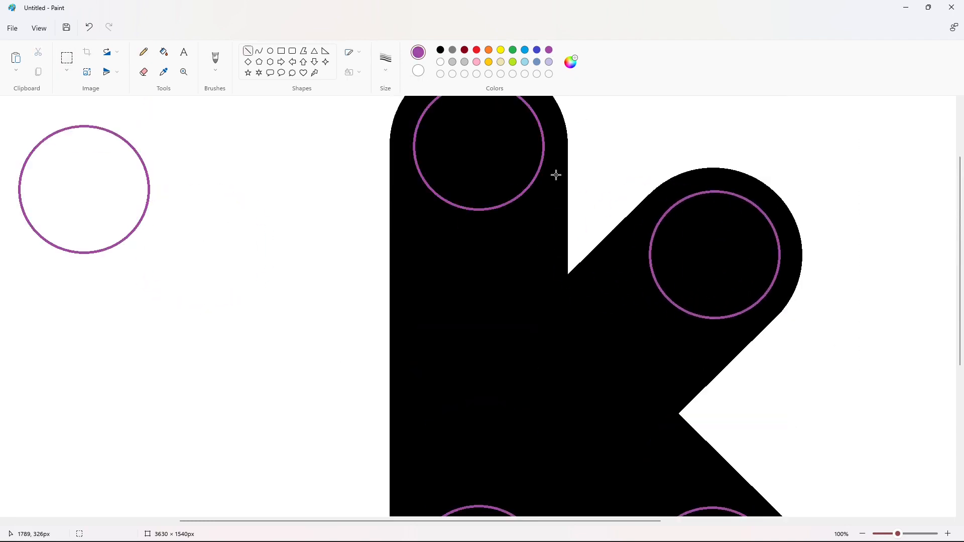
Draw a purple vertical line joining the left edges of the pill's top and bottom circles
{"action": "scroll", "coordinate": [423, 122], "scroll_direction": "down", "scroll_amount": 1}
{"action": "left_click_drag", "start_coordinate": [418, 122], "coordinate": [418, 516]}
{"action": "scroll", "coordinate": [519, 493], "scroll_direction": "down", "scroll_amount": 5}
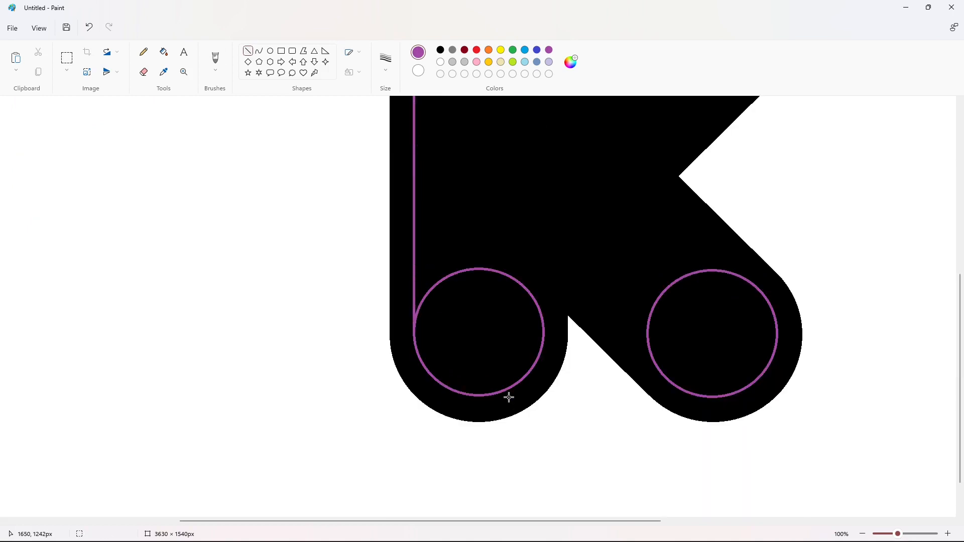
Draw a purple vertical line about 835 px long and nudge it to join the right edges of the pill's two circles
{"action": "scroll", "coordinate": [509, 397], "scroll_direction": "up", "scroll_amount": 4}
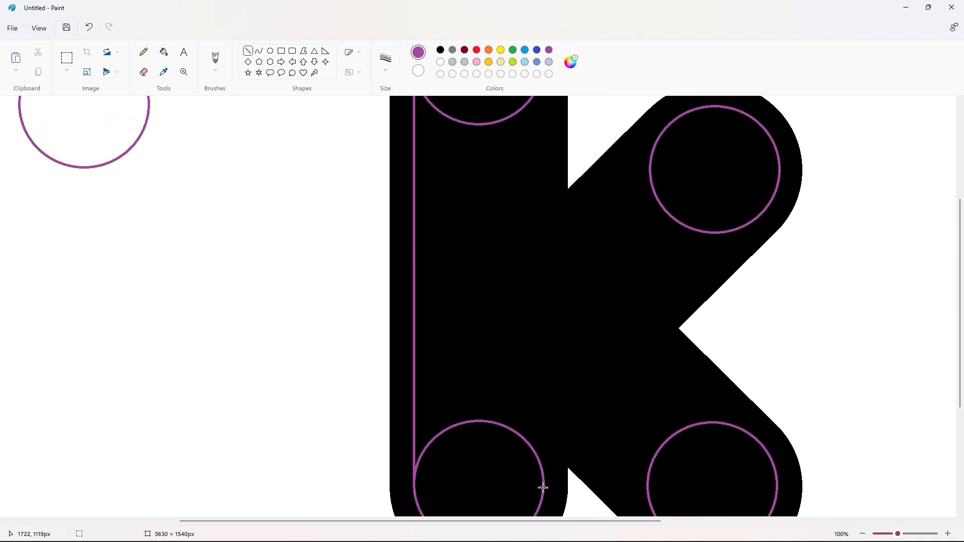
{"action": "left_click_drag", "start_coordinate": [527, 440], "coordinate": [623, 112]}
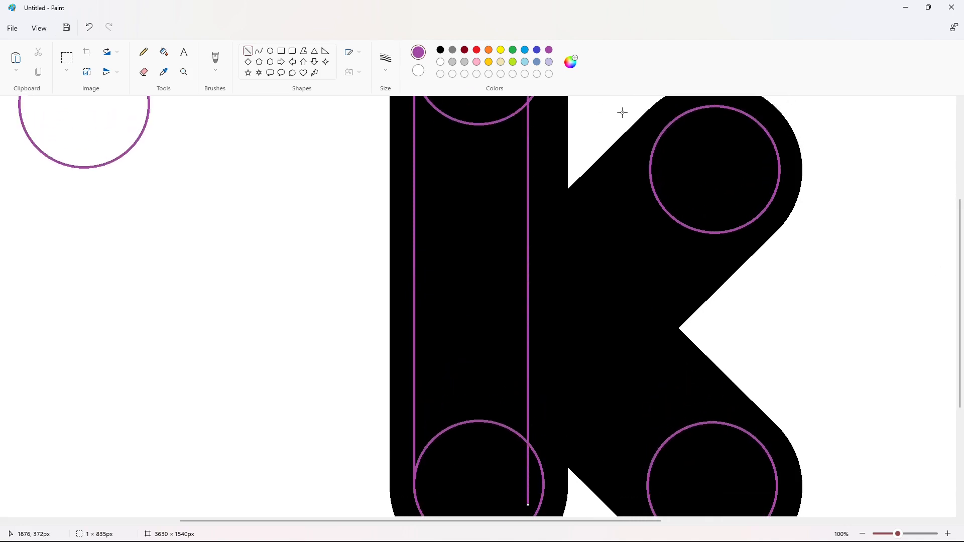
{"action": "key", "text": "Right"}
{"action": "key", "text": "Right"}
{"action": "key", "text": "Right"}
{"action": "key", "text": "Right"}
{"action": "key", "text": "Right"}
{"action": "key", "text": "Right"}
{"action": "key", "text": "Right"}
{"action": "key", "text": "Right"}
{"action": "key", "text": "Right"}
{"action": "key", "text": "Right"}
{"action": "key", "text": "Right"}
{"action": "key", "text": "Right"}
{"action": "key", "text": "Right"}
{"action": "key", "text": "Right"}
{"action": "key", "text": "Right"}
{"action": "key", "text": "Right"}
{"action": "key", "text": "Right"}
{"action": "key", "text": "Right"}
{"action": "key", "text": "Right"}
{"action": "key", "text": "Right"}
{"action": "scroll", "coordinate": [622, 112], "scroll_direction": "up", "scroll_amount": 5}
{"action": "scroll", "coordinate": [420, 95], "scroll_direction": "down", "scroll_amount": 3}
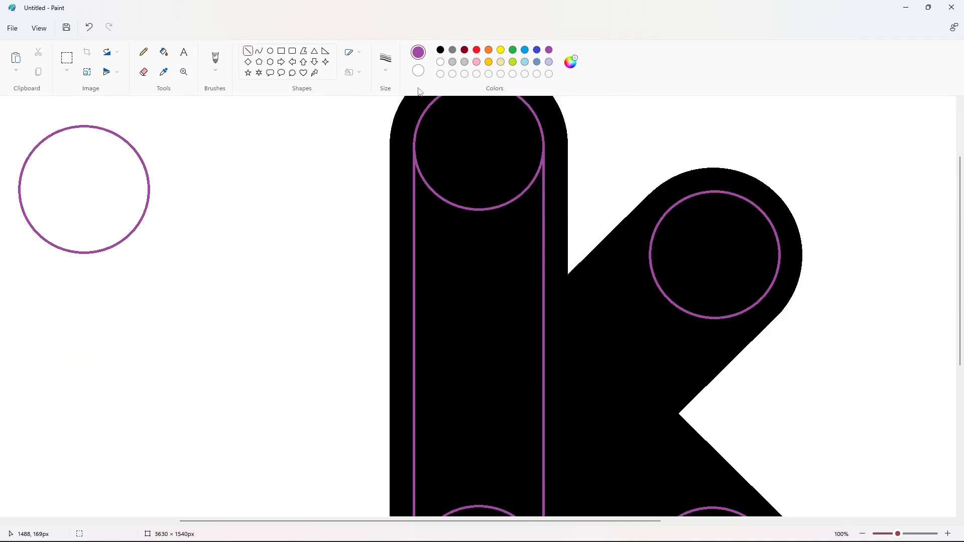
Draw a purple diagonal line about 306 × 326 px from the upper arm's circle and move it onto the blank canvas left of the K
{"action": "left_click_drag", "start_coordinate": [668, 212], "coordinate": [516, 373]}
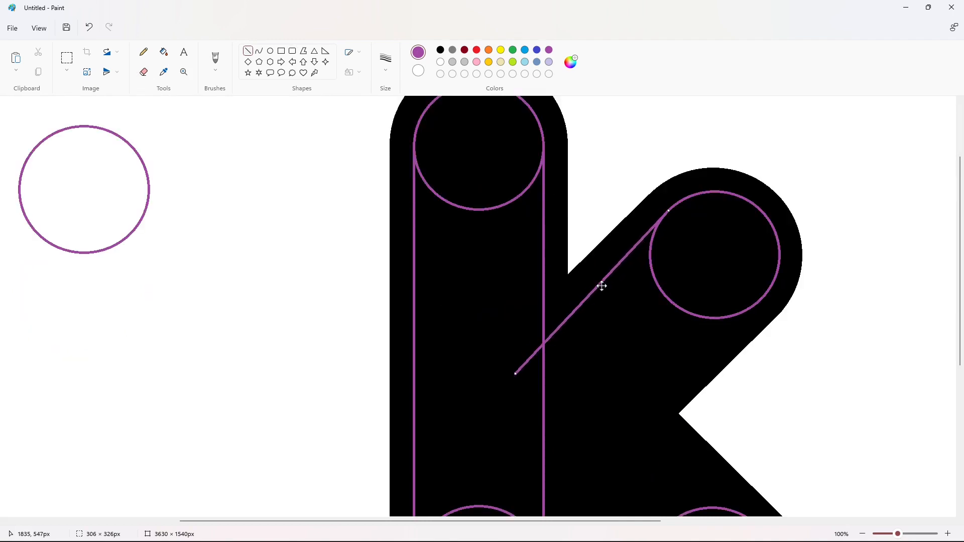
{"action": "left_click_drag", "start_coordinate": [602, 286], "coordinate": [172, 386]}
{"action": "left_click", "coordinate": [283, 383]}
Copy the purple diagonal line and paste it touching the upper-left side of the upper arm's circle, running down into the stem
{"action": "left_click", "coordinate": [66, 58]}
{"action": "key", "text": "ctrl+c"}
{"action": "key", "text": "ctrl+v"}
{"action": "left_click_drag", "start_coordinate": [191, 250], "coordinate": [622, 292]}
{"action": "left_click", "coordinate": [803, 344]}
Paste a second diagonal line and nudge it to touch the lower-right side of the upper arm's circle
{"action": "key", "text": "ctrl+v"}
{"action": "left_click_drag", "start_coordinate": [204, 259], "coordinate": [738, 370]}
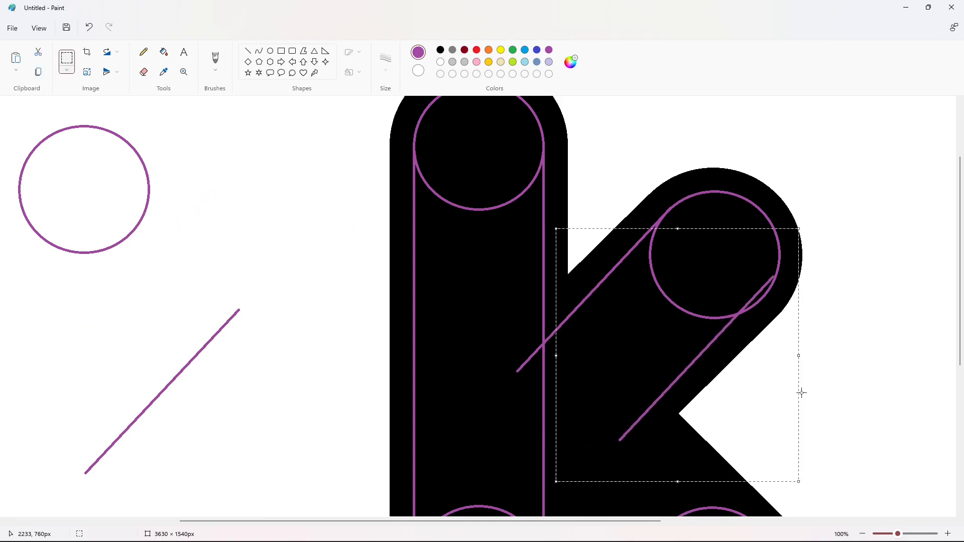
{"action": "key", "text": "Left"}
{"action": "key", "text": "Left"}
{"action": "key", "text": "Left"}
{"action": "key", "text": "Left"}
{"action": "key", "text": "Left"}
{"action": "key", "text": "Left"}
{"action": "key", "text": "Left"}
{"action": "key", "text": "Left"}
{"action": "key", "text": "Left"}
{"action": "key", "text": "Left"}
{"action": "key", "text": "Left"}
{"action": "key", "text": "Left"}
{"action": "key", "text": "Left"}
{"action": "key", "text": "Left"}
{"action": "key", "text": "Left"}
{"action": "key", "text": "Left"}
{"action": "key", "text": "Left"}
{"action": "key", "text": "Left"}
{"action": "key", "text": "Left"}
{"action": "key", "text": "Left"}
{"action": "key", "text": "Down"}
{"action": "key", "text": "Down"}
{"action": "key", "text": "Down"}
{"action": "key", "text": "Down"}
{"action": "key", "text": "Down"}
{"action": "key", "text": "Down"}
{"action": "key", "text": "Down"}
{"action": "key", "text": "Down"}
{"action": "key", "text": "Down"}
{"action": "key", "text": "Down"}
{"action": "key", "text": "Down"}
{"action": "key", "text": "Down"}
{"action": "key", "text": "Down"}
{"action": "key", "text": "Down"}
{"action": "key", "text": "Down"}
{"action": "key", "text": "Down"}
{"action": "key", "text": "Down"}
{"action": "key", "text": "Down"}
{"action": "key", "text": "Down"}
{"action": "key", "text": "Down"}
{"action": "key", "text": "Right"}
{"action": "key", "text": "Right"}
{"action": "key", "text": "Right"}
{"action": "key", "text": "Right"}
{"action": "key", "text": "Right"}
{"action": "key", "text": "Right"}
{"action": "key", "text": "Right"}
{"action": "key", "text": "Right"}
{"action": "key", "text": "Right"}
{"action": "key", "text": "Right"}
{"action": "key", "text": "Right"}
{"action": "key", "text": "Right"}
{"action": "left_click", "coordinate": [803, 395]}
Try to fit a flipped copy of the diagonal line against the lower-left side of the lower arm's circle
{"action": "scroll", "coordinate": [809, 404], "scroll_direction": "down", "scroll_amount": 2}
{"action": "key", "text": "ctrl+v"}
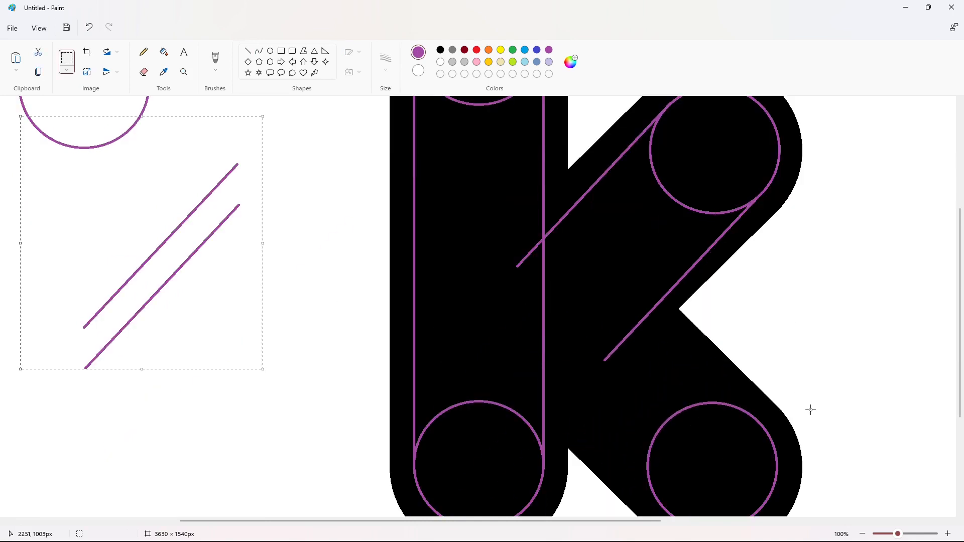
{"action": "left_click", "coordinate": [116, 71]}
{"action": "left_click", "coordinate": [110, 115]}
{"action": "left_click_drag", "start_coordinate": [208, 261], "coordinate": [658, 417]}
{"action": "scroll", "coordinate": [627, 351], "scroll_direction": "down", "scroll_amount": 3}
{"action": "key", "text": "Down"}
{"action": "key", "text": "Down"}
{"action": "key", "text": "Down"}
{"action": "key", "text": "Down"}
{"action": "key", "text": "Down"}
{"action": "key", "text": "Down"}
{"action": "key", "text": "Down"}
{"action": "key", "text": "Down"}
{"action": "key", "text": "Down"}
{"action": "key", "text": "Down"}
{"action": "key", "text": "Down"}
{"action": "key", "text": "Down"}
{"action": "key", "text": "Down"}
{"action": "key", "text": "Down"}
{"action": "key", "text": "Down"}
{"action": "key", "text": "Down"}
{"action": "key", "text": "Down"}
{"action": "key", "text": "Down"}
{"action": "key", "text": "Down"}
{"action": "key", "text": "Down"}
{"action": "key", "text": "Right"}
{"action": "key", "text": "Right"}
{"action": "key", "text": "Right"}
{"action": "key", "text": "Right"}
{"action": "key", "text": "Right"}
{"action": "key", "text": "Right"}
{"action": "key", "text": "Right"}
{"action": "key", "text": "Right"}
{"action": "key", "text": "Right"}
{"action": "key", "text": "Right"}
{"action": "key", "text": "Right"}
{"action": "key", "text": "Right"}
{"action": "key", "text": "Right"}
{"action": "key", "text": "Right"}
{"action": "key", "text": "Right"}
{"action": "key", "text": "Right"}
{"action": "key", "text": "Right"}
{"action": "key", "text": "Right"}
{"action": "key", "text": "Right"}
{"action": "key", "text": "Right"}
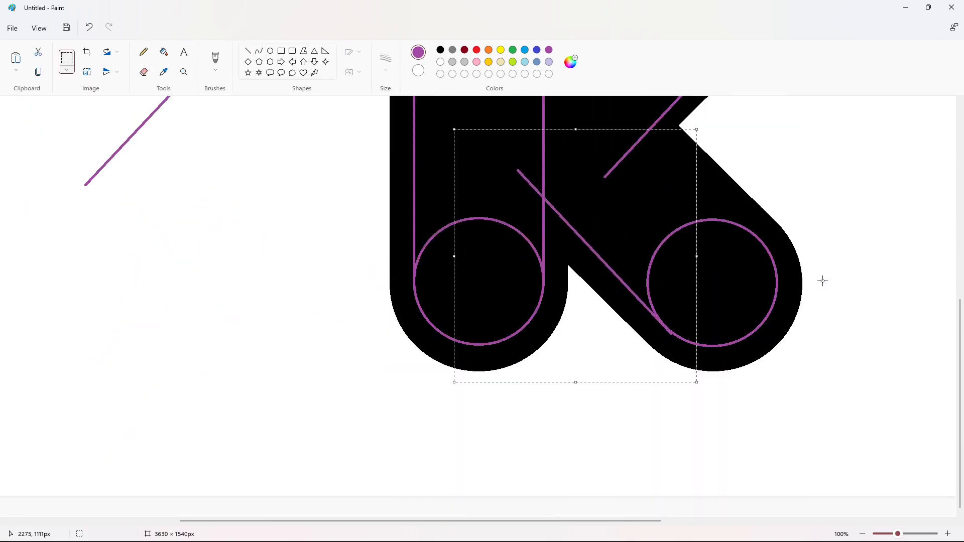
{"action": "key", "text": "Delete"}
Draw a new purple diagonal from the lower arm's circle up into the stem and move it onto the blank canvas left of the K
{"action": "left_click", "coordinate": [248, 50]}
{"action": "left_click_drag", "start_coordinate": [670, 334], "coordinate": [517, 174]}
{"action": "left_click_drag", "start_coordinate": [596, 258], "coordinate": [98, 381]}
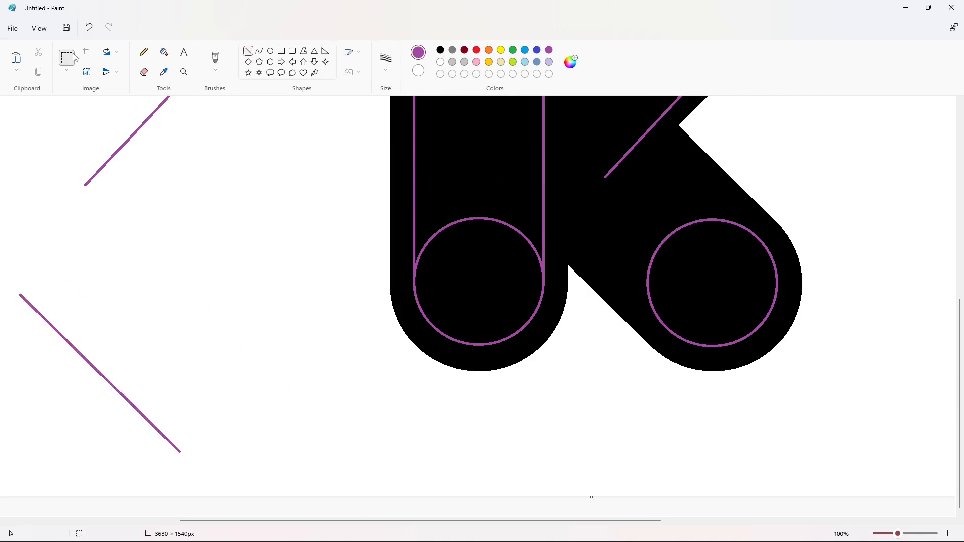
Paste a copy of the new diagonal touching the lower-left side of the lower arm's circle
{"action": "left_click", "coordinate": [74, 57]}
{"action": "key", "text": "ctrl+v"}
{"action": "left_click_drag", "start_coordinate": [121, 226], "coordinate": [591, 252]}
{"action": "left_click", "coordinate": [721, 393]}
Paste another copy of the lower-arm diagonal touching the upper-right side of its circle, crossing the upper arm's line
{"action": "key", "text": "ctrl+v"}
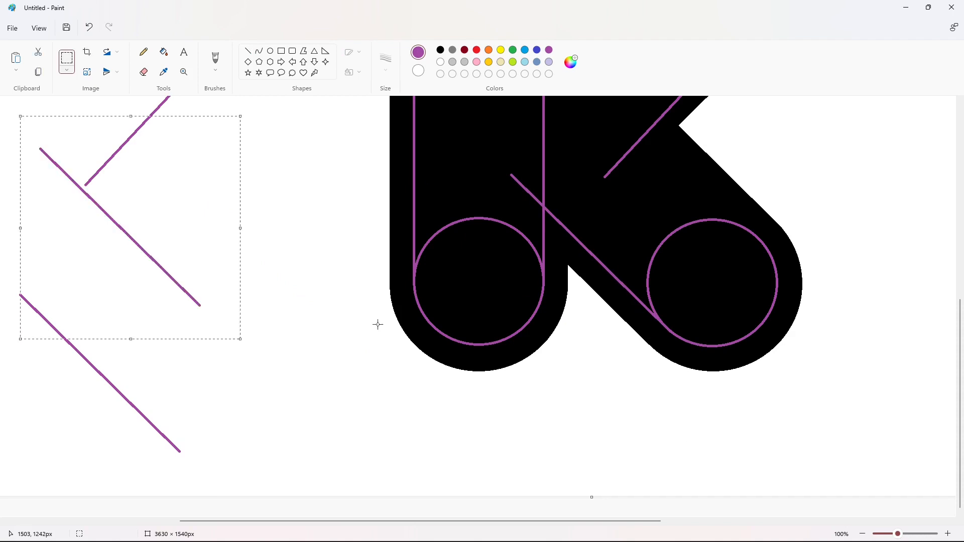
{"action": "left_click_drag", "start_coordinate": [120, 226], "coordinate": [673, 156]}
{"action": "left_click", "coordinate": [824, 228]}
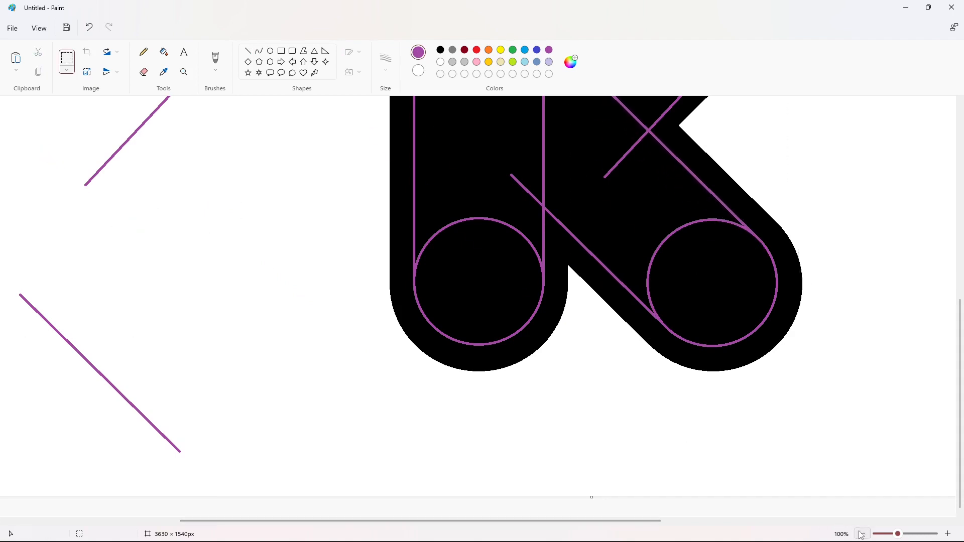
Fill every section inside the inner K outline with purple, leaving a black border around it
{"action": "left_click", "coordinate": [862, 533]}
{"action": "left_click", "coordinate": [164, 52]}
{"action": "left_click", "coordinate": [414, 183]}
{"action": "left_click", "coordinate": [419, 281]}
{"action": "left_click", "coordinate": [422, 391]}
{"action": "left_click", "coordinate": [477, 329]}
{"action": "left_click", "coordinate": [537, 241]}
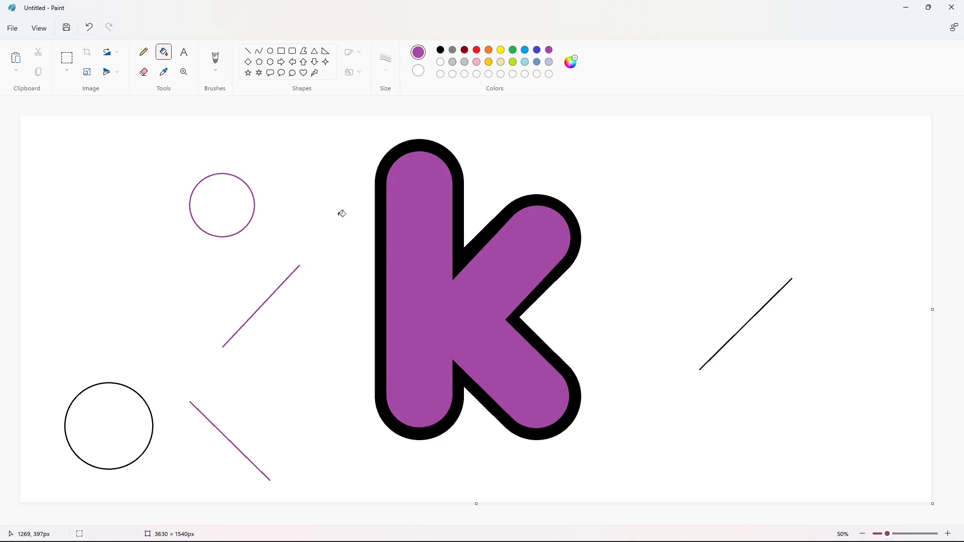
Erase the leftover purple circle and two purple diagonal lines beside the K by filling them white
{"action": "left_click", "coordinate": [311, 168]}
{"action": "left_click", "coordinate": [441, 62]}
{"action": "left_click", "coordinate": [856, 405]}
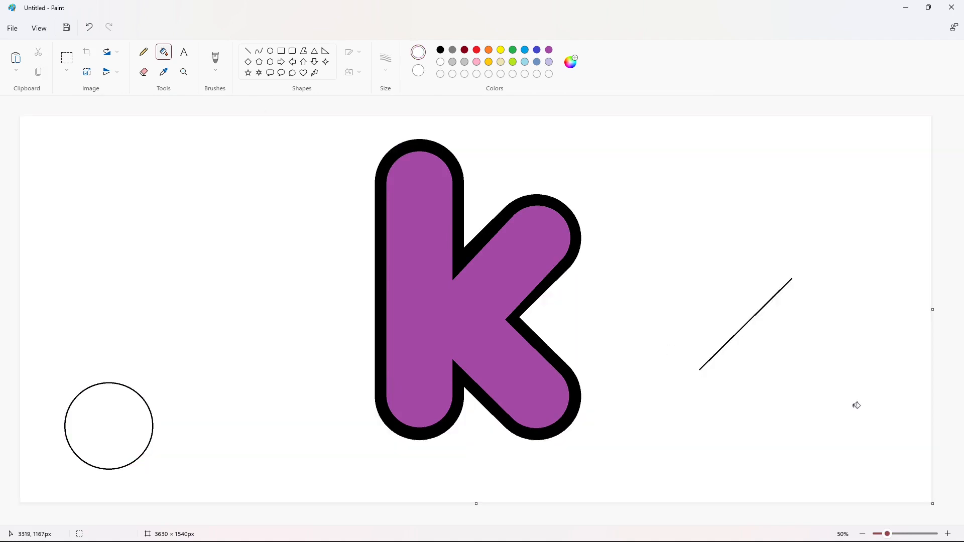
Draw a black circle with an 8 px outline, about 545 × 539 px, overlapping the left edge of the K's stem
{"action": "left_click", "coordinate": [270, 51]}
{"action": "left_click", "coordinate": [441, 49]}
{"action": "left_click", "coordinate": [385, 61]}
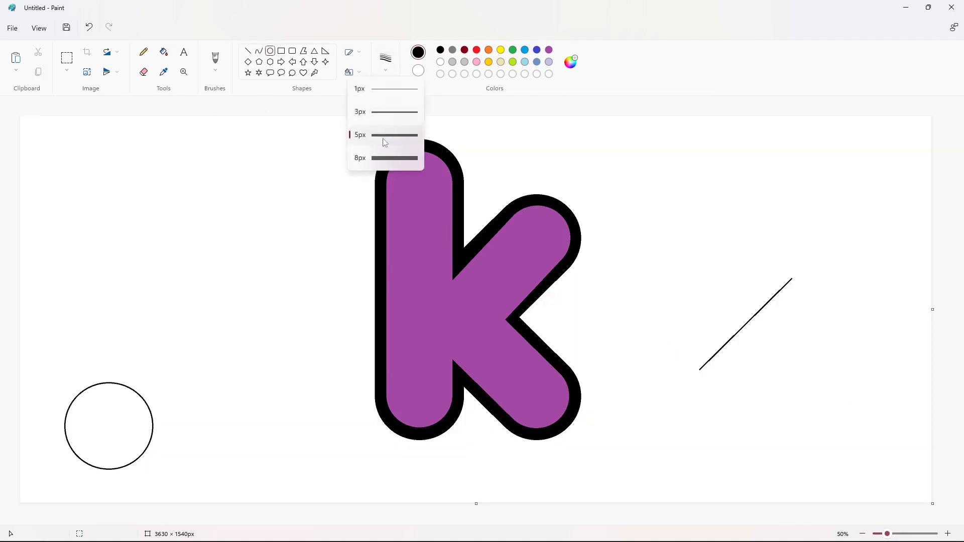
{"action": "left_click", "coordinate": [386, 156]}
{"action": "left_click_drag", "start_coordinate": [267, 187], "coordinate": [403, 322]}
{"action": "mouse_move", "coordinate": [358, 288]}
{"action": "left_mouse_down"}
{"action": "mouse_move", "coordinate": [358, 276]}
{"action": "mouse_move", "coordinate": [371, 295]}
{"action": "left_mouse_up"}
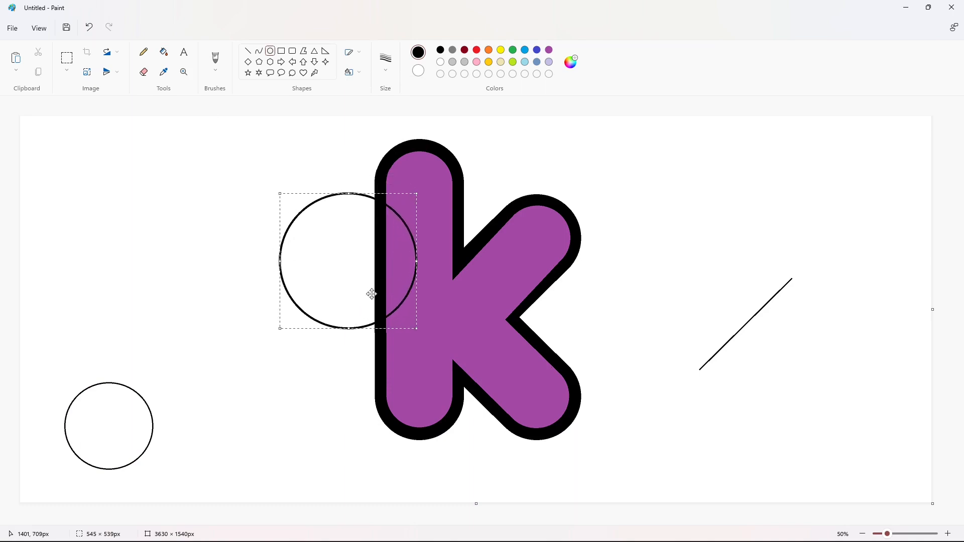
Shrink the black circle slightly, move it into the empty area beside the K's upper stem, and fill it black
{"action": "left_click_drag", "start_coordinate": [280, 193], "coordinate": [292, 206]}
{"action": "left_click_drag", "start_coordinate": [349, 282], "coordinate": [188, 250]}
{"action": "left_click", "coordinate": [164, 51]}
{"action": "left_click", "coordinate": [194, 236]}
Draw a purple circle, slightly larger than 304 × 312 px, and place it between the black circle and the K
{"action": "scroll", "coordinate": [201, 241], "scroll_direction": "up", "scroll_amount": 1}
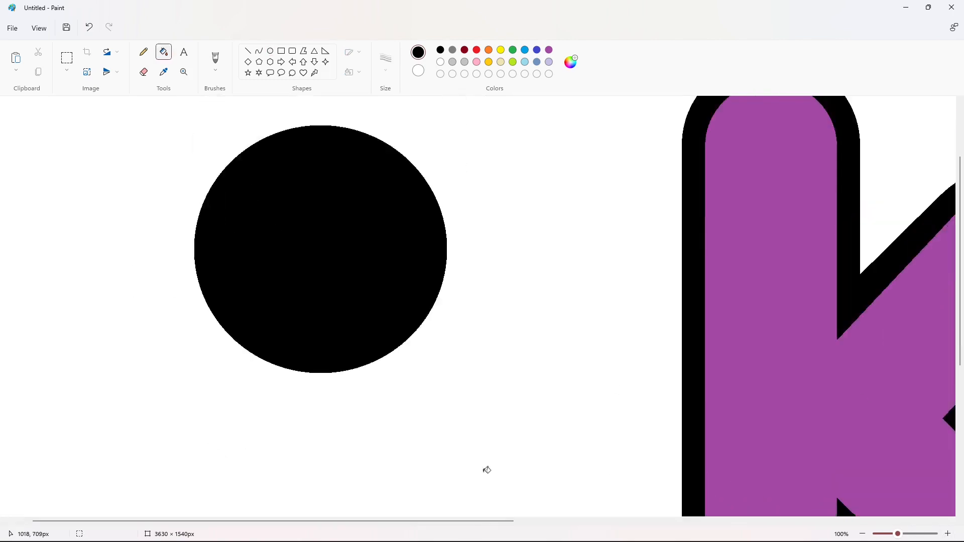
{"action": "scroll", "coordinate": [487, 452], "scroll_direction": "up", "scroll_amount": 2}
{"action": "left_click", "coordinate": [549, 50]}
{"action": "left_click", "coordinate": [270, 50]}
{"action": "left_click_drag", "start_coordinate": [258, 280], "coordinate": [410, 437]}
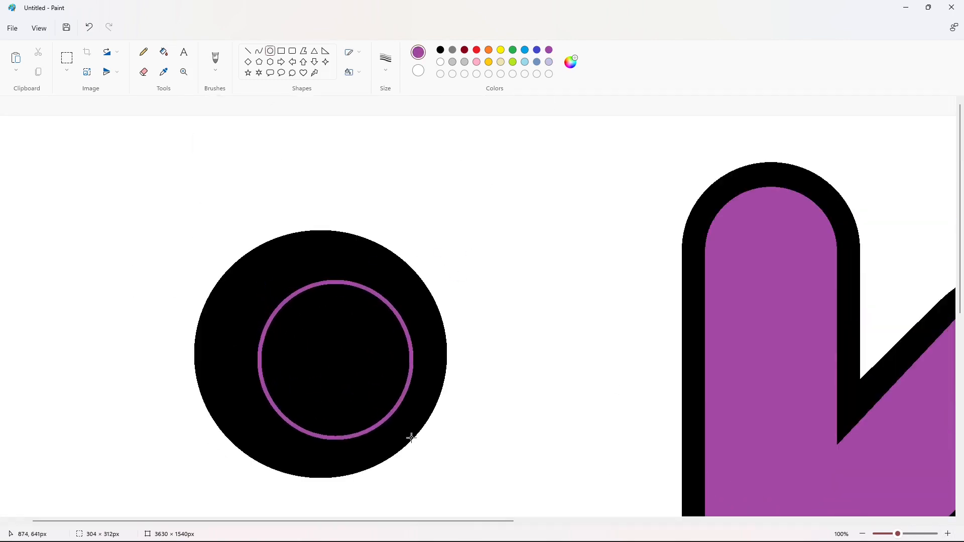
{"action": "left_click_drag", "start_coordinate": [341, 403], "coordinate": [333, 395]}
{"action": "left_click_drag", "start_coordinate": [400, 280], "coordinate": [401, 277]}
{"action": "left_click_drag", "start_coordinate": [308, 347], "coordinate": [554, 334]}
{"action": "left_click", "coordinate": [354, 297]}
Draw a smaller purple circle centred inside the purple one and fill the band between them purple to make a ring
{"action": "left_click_drag", "start_coordinate": [542, 295], "coordinate": [612, 389]}
{"action": "left_click_drag", "start_coordinate": [542, 341], "coordinate": [526, 342]}
{"action": "left_click_drag", "start_coordinate": [612, 341], "coordinate": [618, 341]}
{"action": "left_click_drag", "start_coordinate": [577, 327], "coordinate": [573, 328]}
{"action": "left_click", "coordinate": [172, 57]}
{"action": "left_click", "coordinate": [555, 278]}
Draw purple horizontal lines extending leftward from the ring's top and bottom edges, nudging them flush with the ring
{"action": "left_click", "coordinate": [247, 51]}
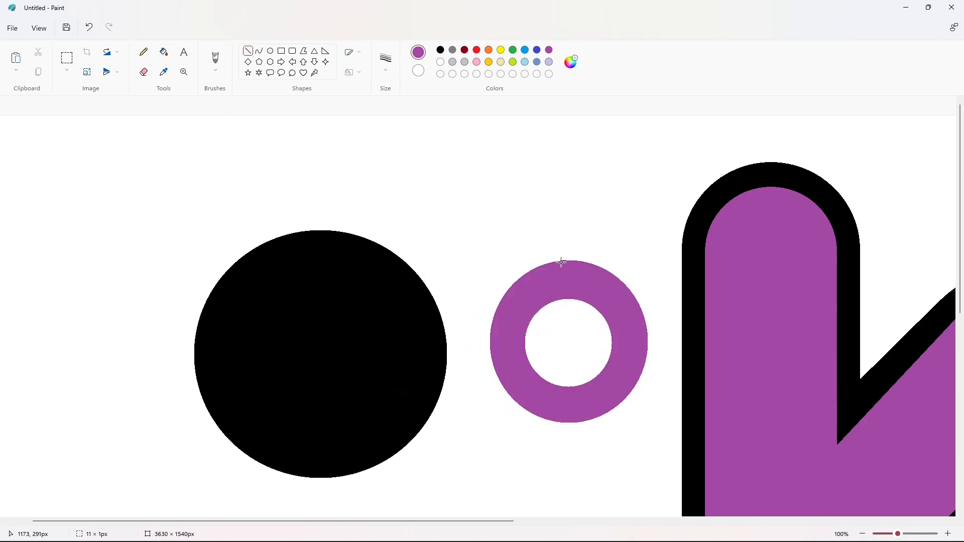
{"action": "left_click_drag", "start_coordinate": [564, 262], "coordinate": [467, 262]}
{"action": "key", "text": "Down"}
{"action": "key", "text": "Down"}
{"action": "key", "text": "Down"}
{"action": "key", "text": "Down"}
{"action": "key", "text": "Down"}
{"action": "key", "text": "Down"}
{"action": "key", "text": "Down"}
{"action": "key", "text": "Down"}
{"action": "key", "text": "Down"}
{"action": "key", "text": "Down"}
{"action": "key", "text": "Down"}
{"action": "key", "text": "Down"}
{"action": "key", "text": "Down"}
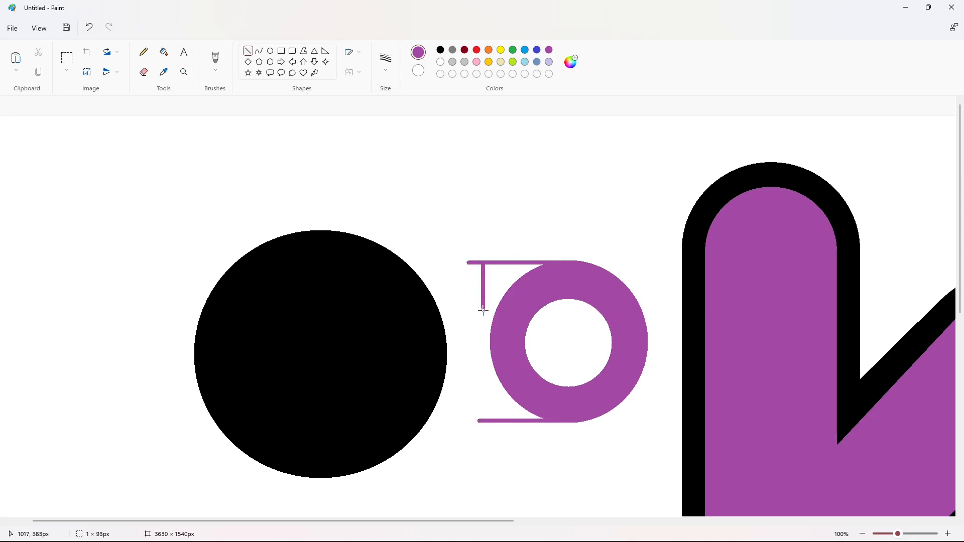
Close the shape's left side with a purple vertical line and fill its corners and the counter's left strip purple to form a D
{"action": "left_click_drag", "start_coordinate": [483, 310], "coordinate": [483, 420]}
{"action": "left_click", "coordinate": [163, 52]}
{"action": "left_click", "coordinate": [501, 291]}
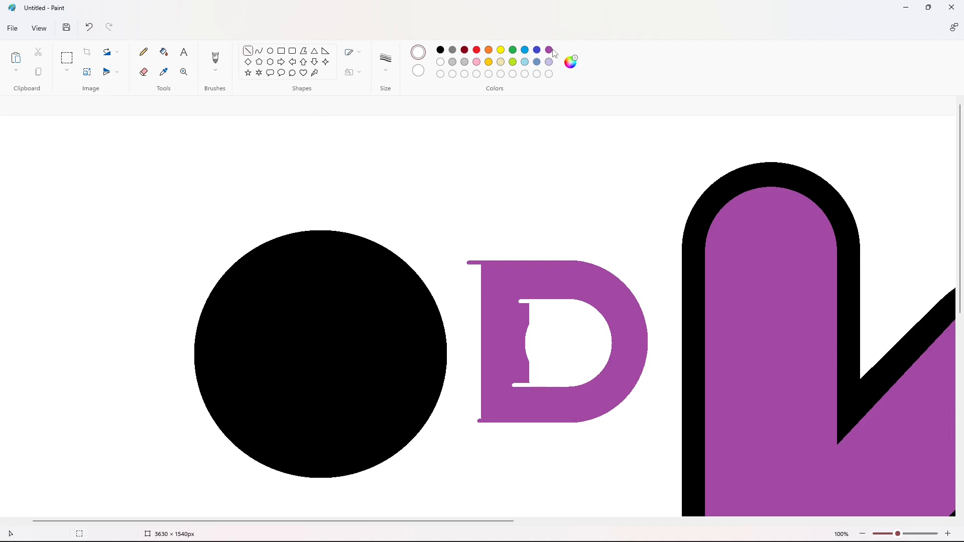
{"action": "left_click", "coordinate": [164, 52]}
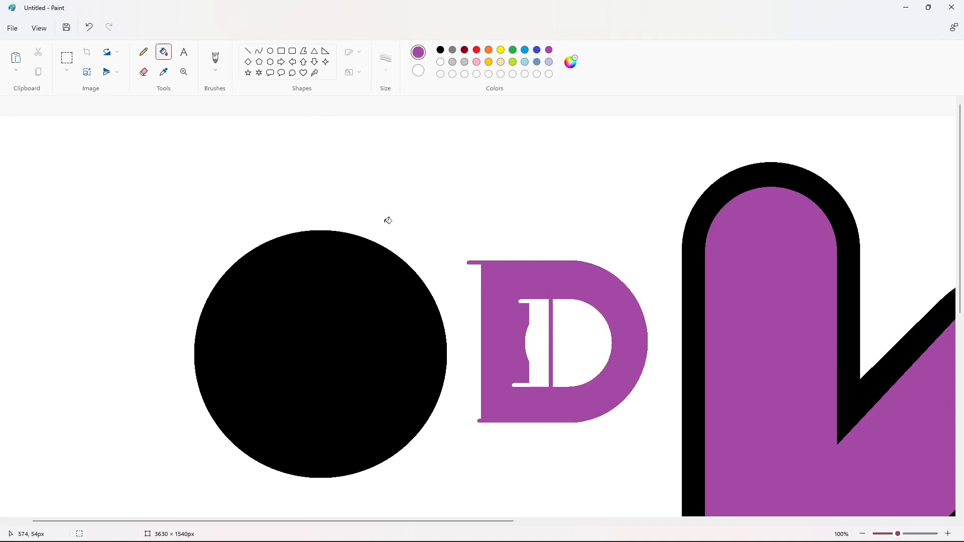
{"action": "left_click", "coordinate": [539, 343]}
Trim the D's left side with a white vertical line nudged rightward, filling the leftover purple beyond it white
{"action": "left_click_drag", "start_coordinate": [494, 292], "coordinate": [494, 430]}
{"action": "key", "text": "Right"}
{"action": "key", "text": "Right"}
{"action": "key", "text": "Right"}
{"action": "key", "text": "Right"}
{"action": "key", "text": "Right"}
{"action": "key", "text": "Right"}
{"action": "key", "text": "Right"}
{"action": "key", "text": "Right"}
{"action": "key", "text": "Right"}
{"action": "key", "text": "Right"}
{"action": "key", "text": "Right"}
{"action": "key", "text": "Right"}
{"action": "key", "text": "Right"}
{"action": "key", "text": "Right"}
{"action": "key", "text": "Right"}
{"action": "key", "text": "Right"}
{"action": "key", "text": "Right"}
{"action": "key", "text": "Right"}
{"action": "key", "text": "Right"}
{"action": "key", "text": "Right"}
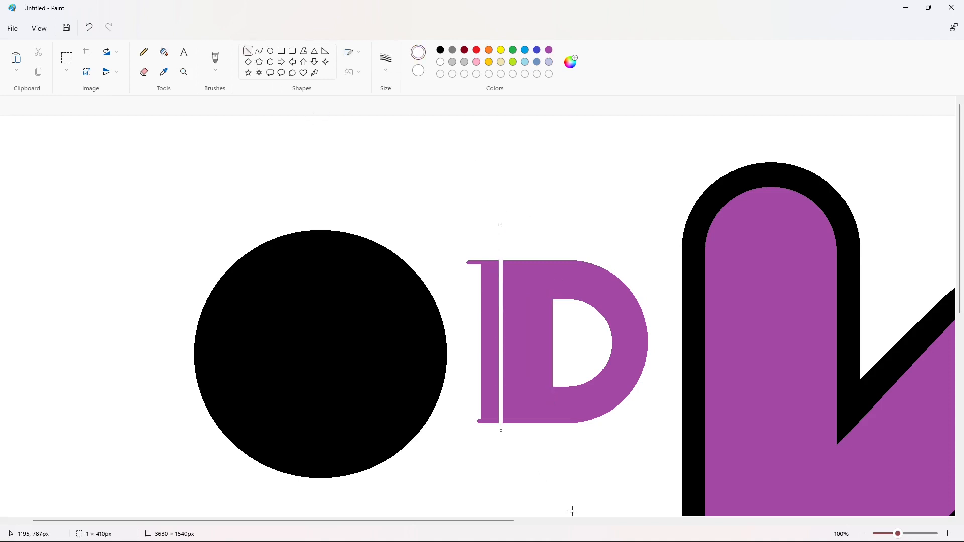
{"action": "left_click", "coordinate": [164, 52]}
{"action": "left_click", "coordinate": [495, 331]}
Paste a copy of the purple D centred in the black circle and erase the original D with white fill
{"action": "left_click", "coordinate": [67, 58]}
{"action": "left_click_drag", "start_coordinate": [467, 217], "coordinate": [658, 481]}
{"action": "key", "text": "ctrl+c"}
{"action": "key", "text": "ctrl+v"}
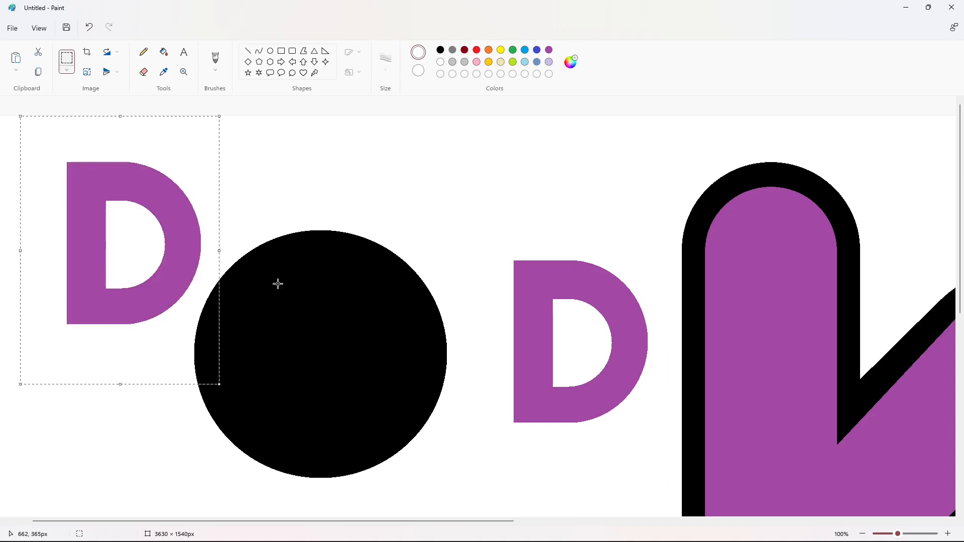
{"action": "left_click_drag", "start_coordinate": [145, 239], "coordinate": [342, 347]}
{"action": "left_click", "coordinate": [164, 51]}
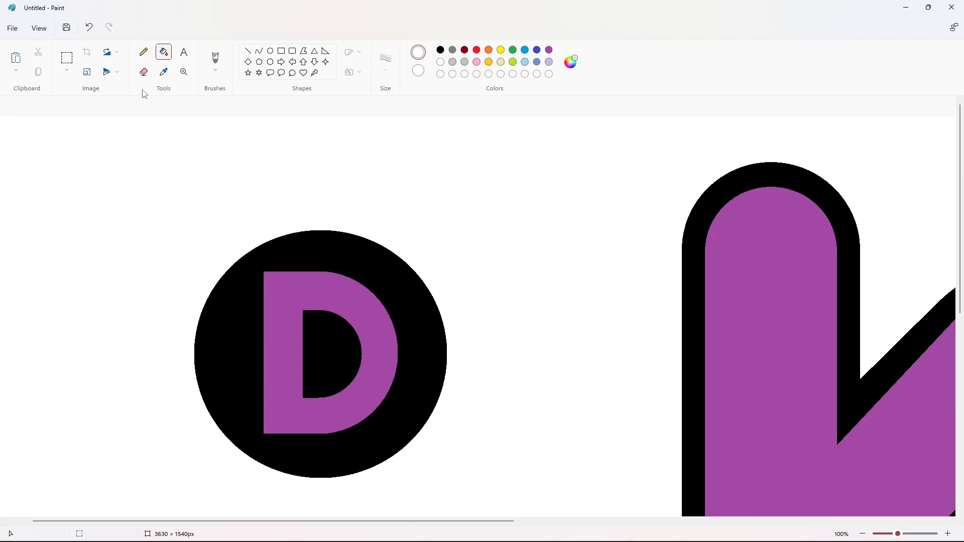
Copy the black D badge and paste it overlapping the left edge of the K's upper stem
{"action": "left_click", "coordinate": [67, 58]}
{"action": "left_click_drag", "start_coordinate": [65, 135], "coordinate": [333, 394]}
{"action": "left_click_drag", "start_coordinate": [524, 499], "coordinate": [524, 499]}
{"action": "key", "text": "ctrl+c"}
{"action": "left_click", "coordinate": [863, 534]}
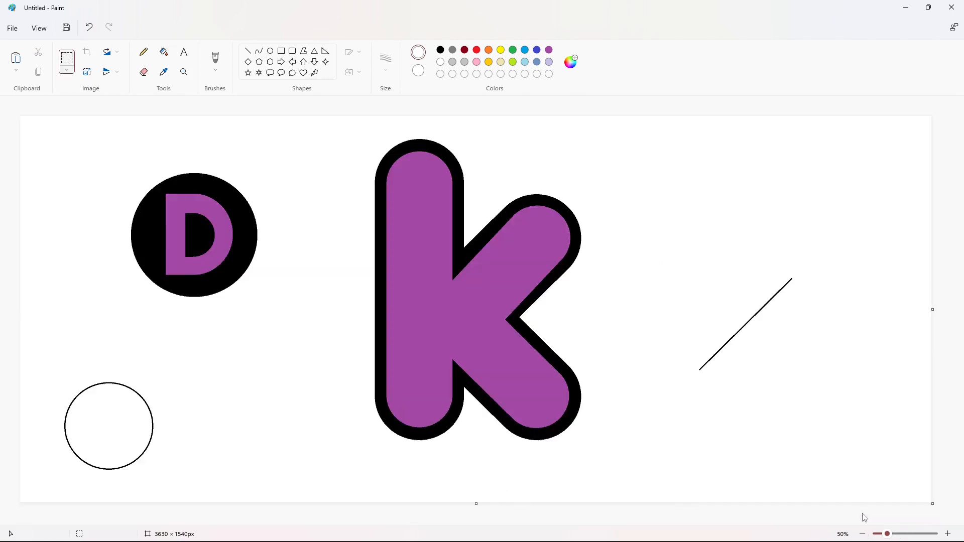
{"action": "key", "text": "ctrl+v"}
{"action": "left_click_drag", "start_coordinate": [436, 352], "coordinate": [535, 316]}
{"action": "key", "text": "Up"}
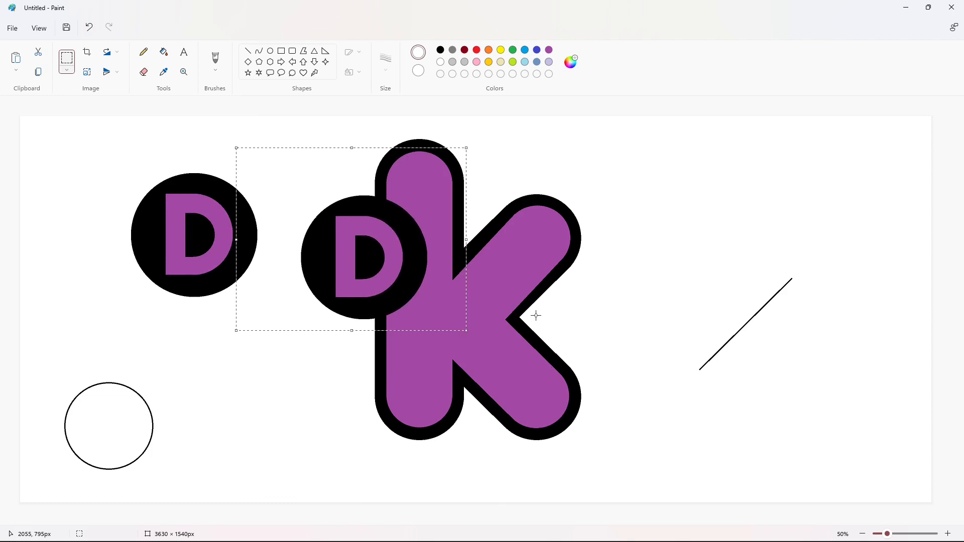
Erase the original D badge beside the K by filling its parts white
{"action": "left_click", "coordinate": [164, 51]}
{"action": "left_click", "coordinate": [225, 236]}
{"action": "left_click", "coordinate": [254, 215]}
{"action": "left_click", "coordinate": [214, 223]}
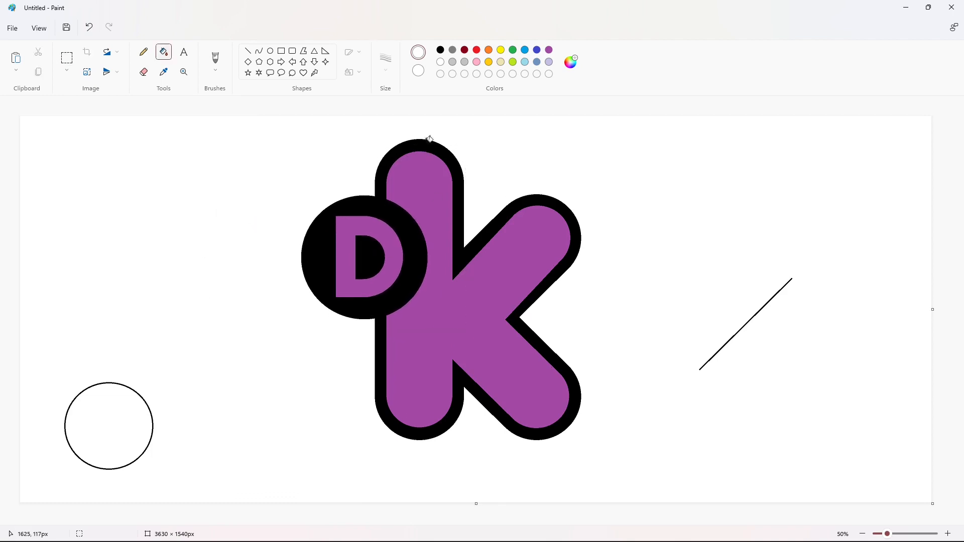
Erase the stray circle and diagonal line by temporarily colouring the logo border orange, flooding the background black and then white, and restoring the black border
{"action": "left_click", "coordinate": [487, 50]}
{"action": "left_click", "coordinate": [457, 162]}
{"action": "left_click", "coordinate": [441, 51]}
{"action": "left_click", "coordinate": [483, 119]}
{"action": "left_click", "coordinate": [441, 62]}
{"action": "left_click", "coordinate": [495, 164]}
{"action": "left_click", "coordinate": [441, 48]}
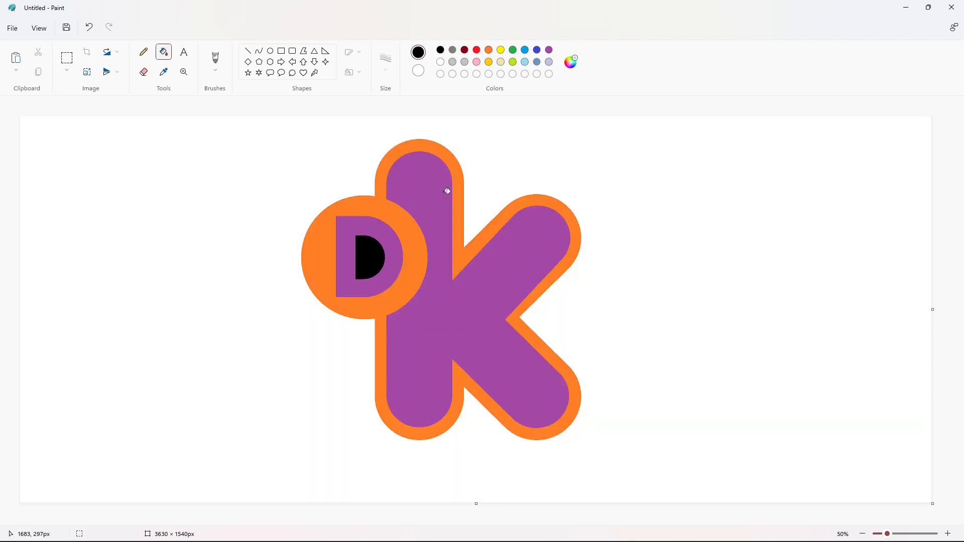
{"action": "left_click", "coordinate": [458, 211]}
Erase the off-centre logo by filling the K, the D, the black border and the D's counter white
{"action": "left_click", "coordinate": [164, 52]}
{"action": "left_click", "coordinate": [441, 62]}
{"action": "left_click", "coordinate": [422, 211]}
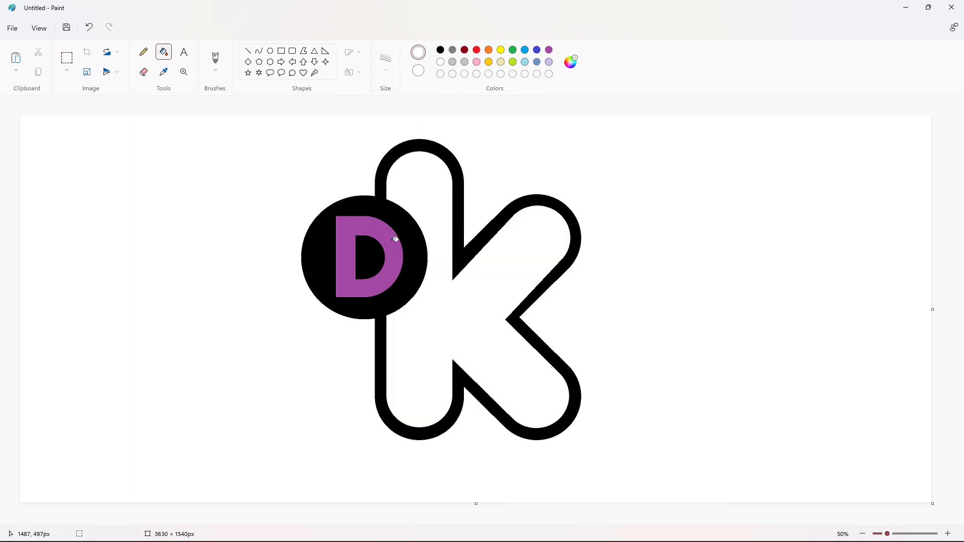
{"action": "left_click", "coordinate": [396, 240]}
{"action": "left_click", "coordinate": [412, 261]}
{"action": "left_click", "coordinate": [373, 259]}
Paste the copied DK logo and position it near the centre of the canvas
{"action": "key", "text": "ctrl+v"}
{"action": "left_click_drag", "start_coordinate": [265, 287], "coordinate": [422, 310]}
{"action": "left_click", "coordinate": [442, 130]}
Mix a custom deep blue from the colour spectrum and add it to the palette
{"action": "left_click", "coordinate": [571, 61]}
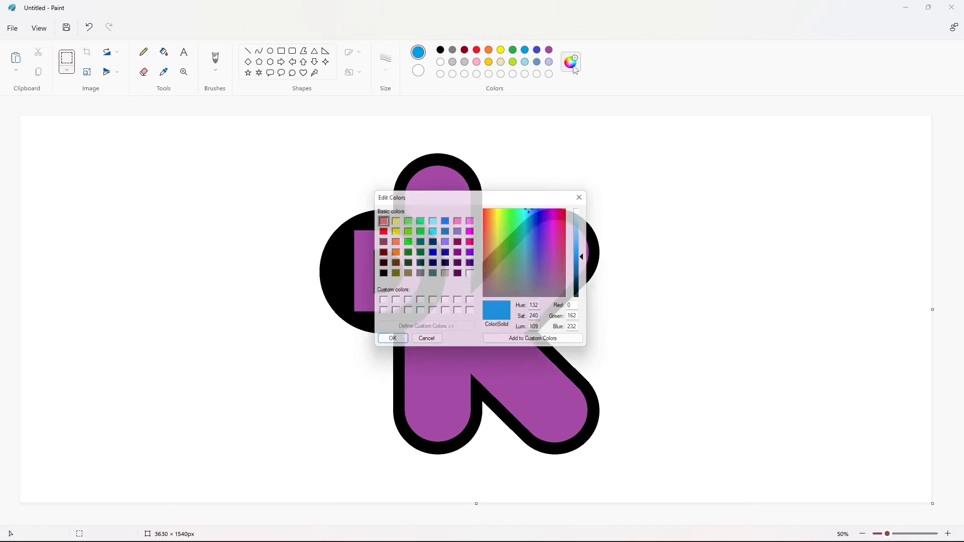
{"action": "left_click", "coordinate": [538, 207]}
{"action": "left_click", "coordinate": [542, 207]}
{"action": "left_click", "coordinate": [392, 343]}
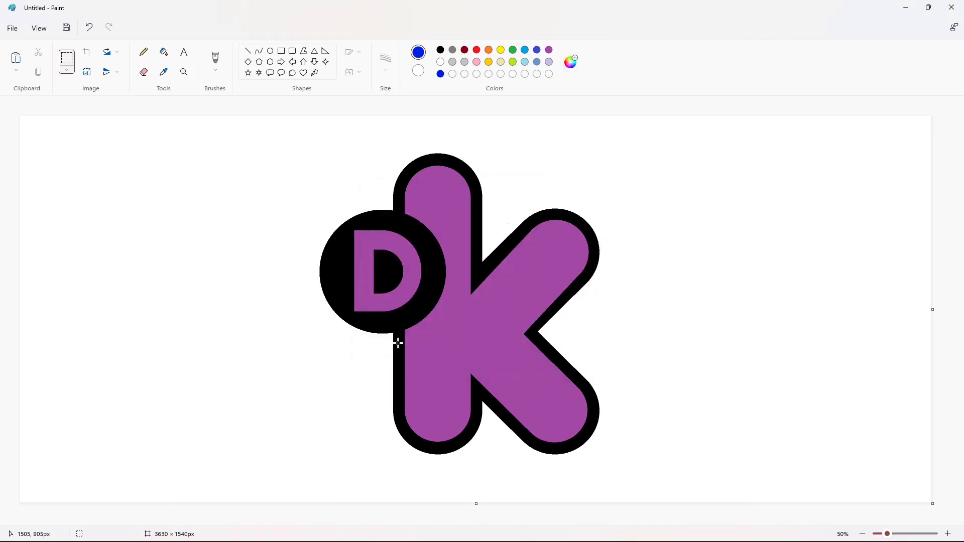
Mix a custom green of about RGB 19, 198, 28 and add it to the palette
{"action": "left_click", "coordinate": [571, 61]}
{"action": "left_click_drag", "start_coordinate": [502, 224], "coordinate": [516, 223]}
{"action": "left_click_drag", "start_coordinate": [588, 258], "coordinate": [590, 261]}
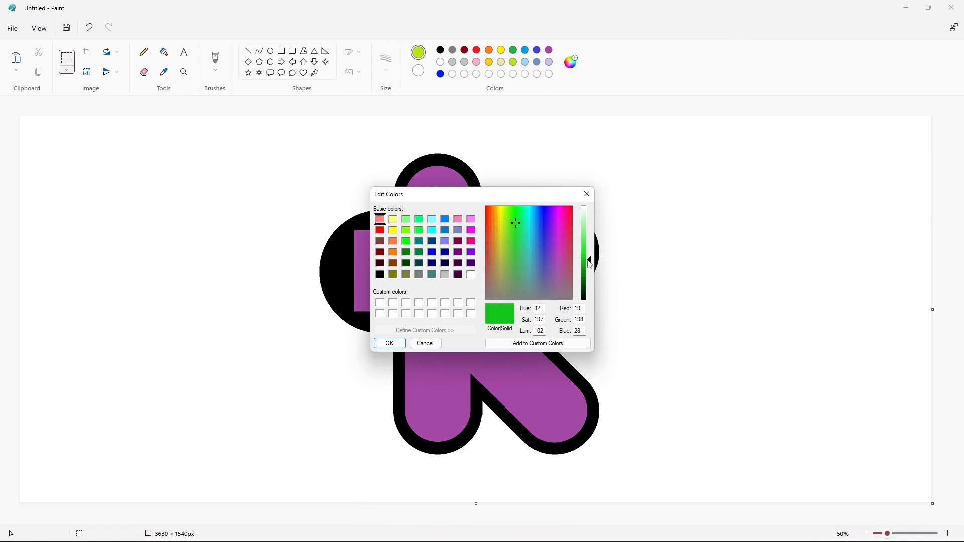
{"action": "left_click", "coordinate": [390, 343]}
Recolour the logo with the custom blue on its border and badge, the custom green on the K, and gold on the D
{"action": "left_click", "coordinate": [164, 52]}
{"action": "left_click", "coordinate": [432, 250]}
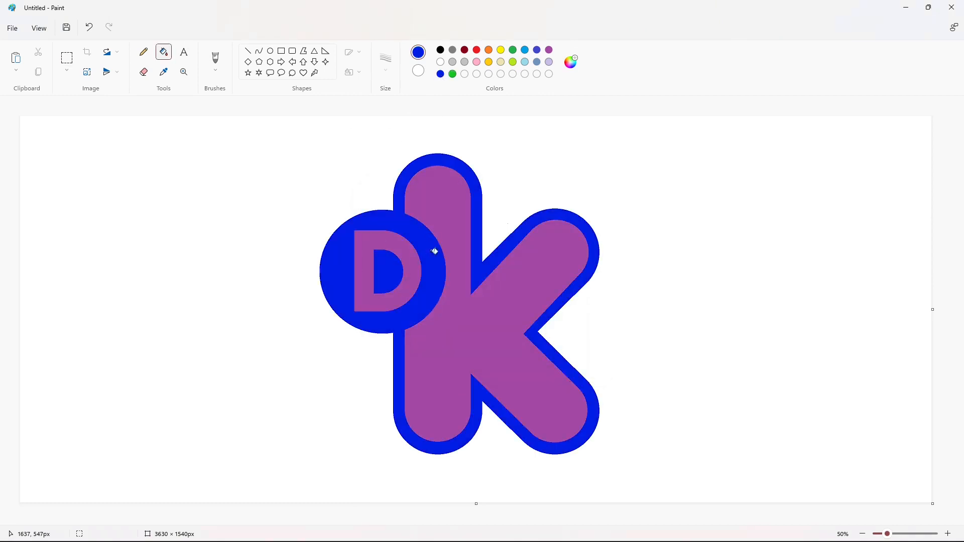
{"action": "left_click", "coordinate": [453, 73]}
{"action": "left_click", "coordinate": [458, 231]}
{"action": "left_click", "coordinate": [488, 62]}
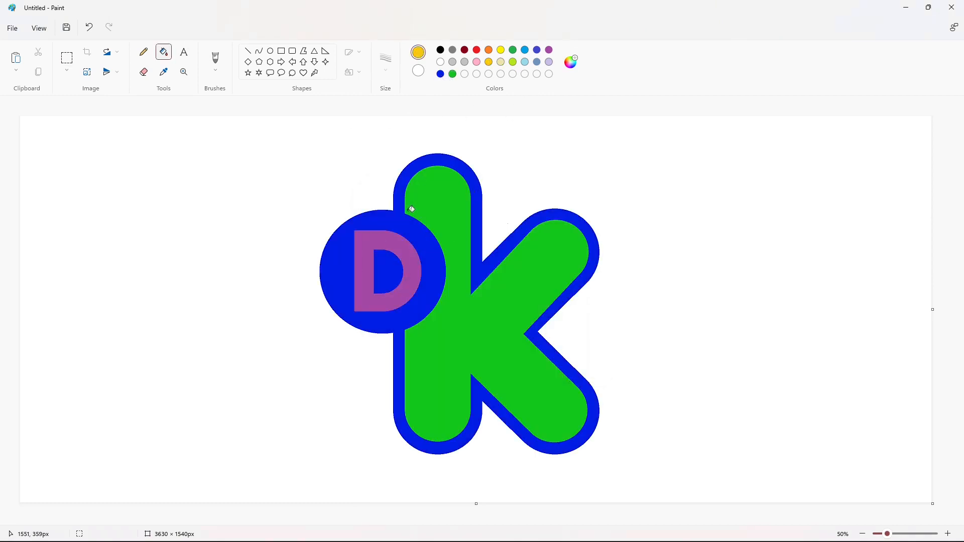
{"action": "left_click", "coordinate": [411, 266]}
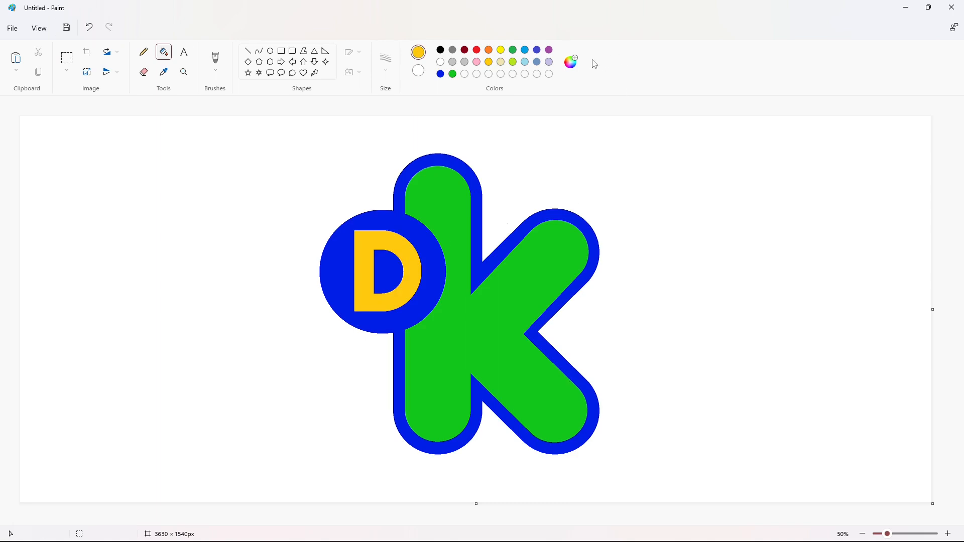